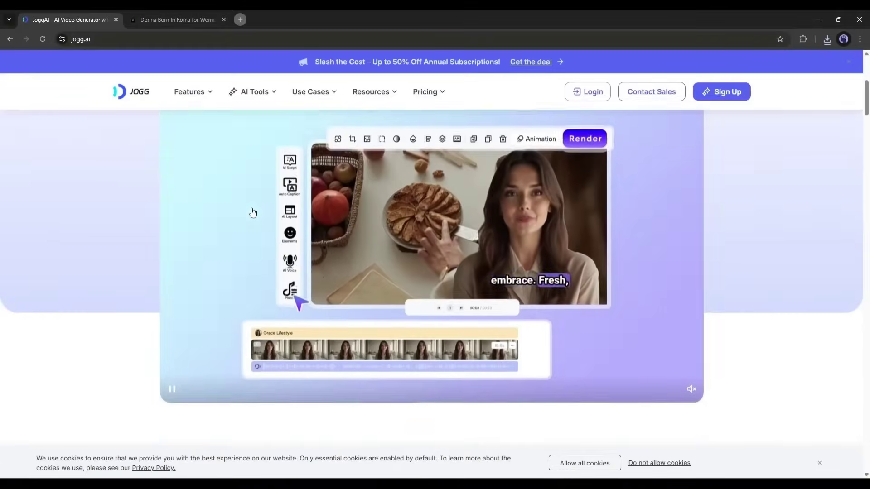
Step: Save the full-size Donna Born In Roma bottle image to Downloads and close its tab
{"action": "scroll", "coordinate": [251, 212], "scroll_direction": "down", "scroll_amount": 8}
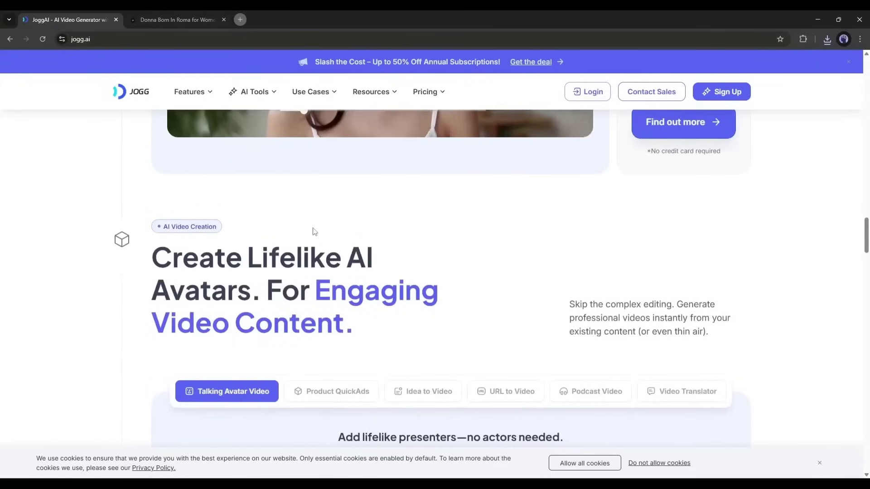
{"action": "scroll", "coordinate": [317, 240], "scroll_direction": "down", "scroll_amount": 5}
{"action": "scroll", "coordinate": [299, 249], "scroll_direction": "down", "scroll_amount": 2}
{"action": "scroll", "coordinate": [414, 297], "scroll_direction": "up", "scroll_amount": 6}
{"action": "scroll", "coordinate": [426, 299], "scroll_direction": "down", "scroll_amount": 5}
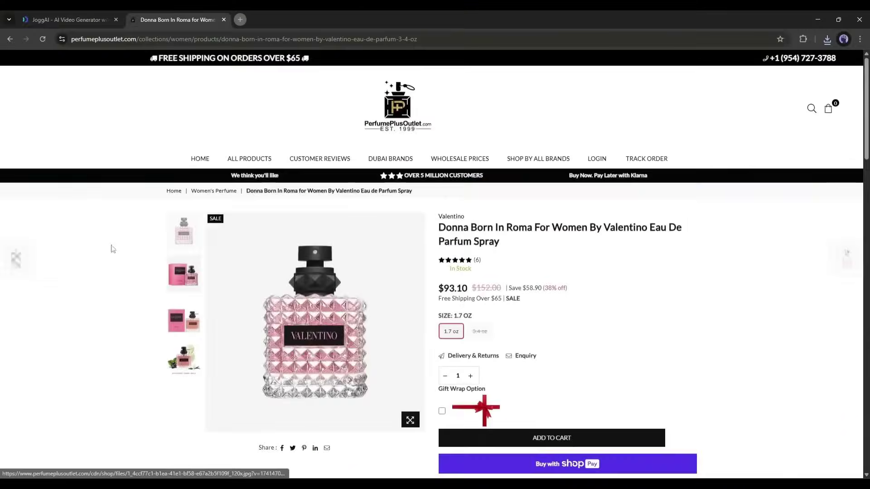
{"action": "left_click", "coordinate": [372, 286]}
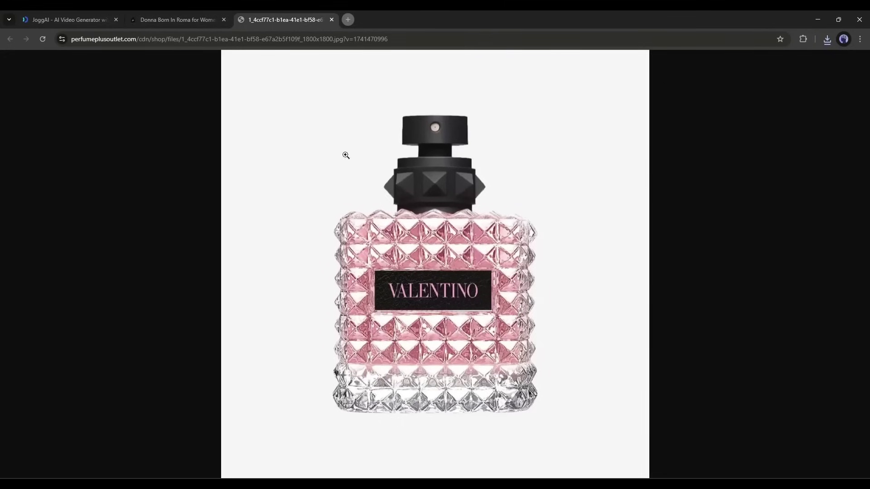
{"action": "right_click", "coordinate": [392, 199]}
{"action": "left_click", "coordinate": [425, 222]}
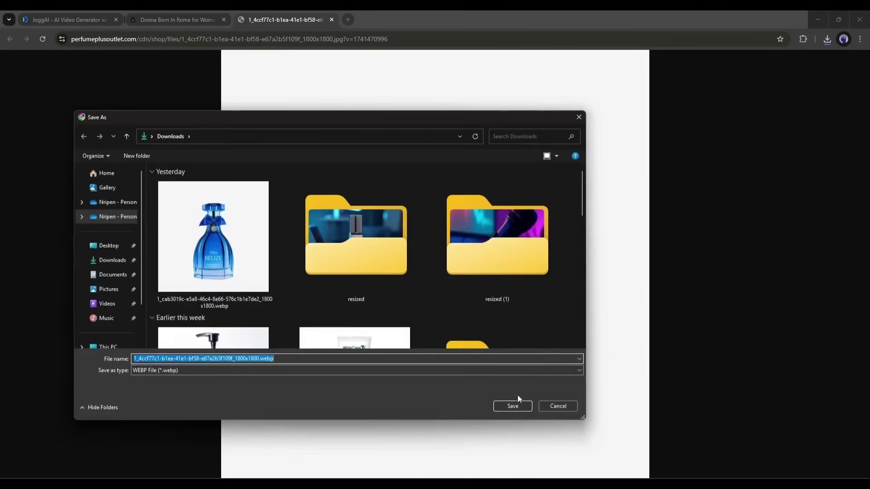
{"action": "left_click", "coordinate": [513, 406]}
{"action": "left_click", "coordinate": [332, 19]}
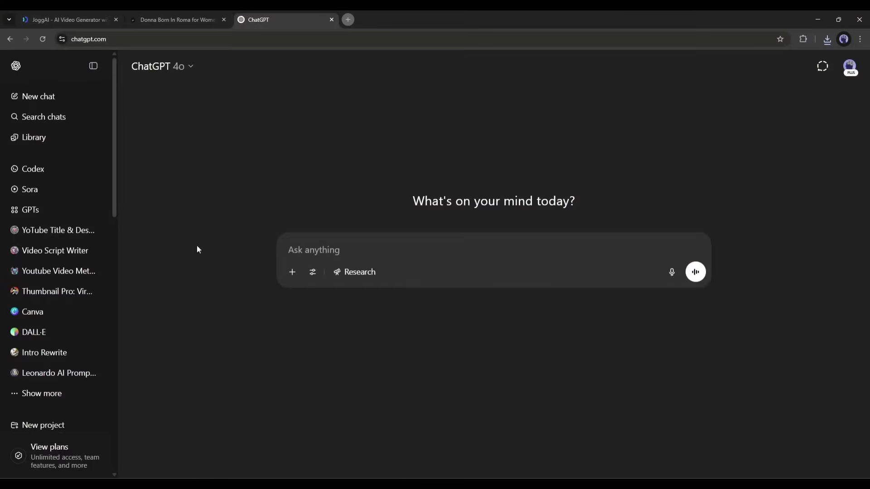
Step: Ask ChatGPT to plan a commercial video for the perfume, including the product URL
{"action": "left_click", "coordinate": [93, 66]}
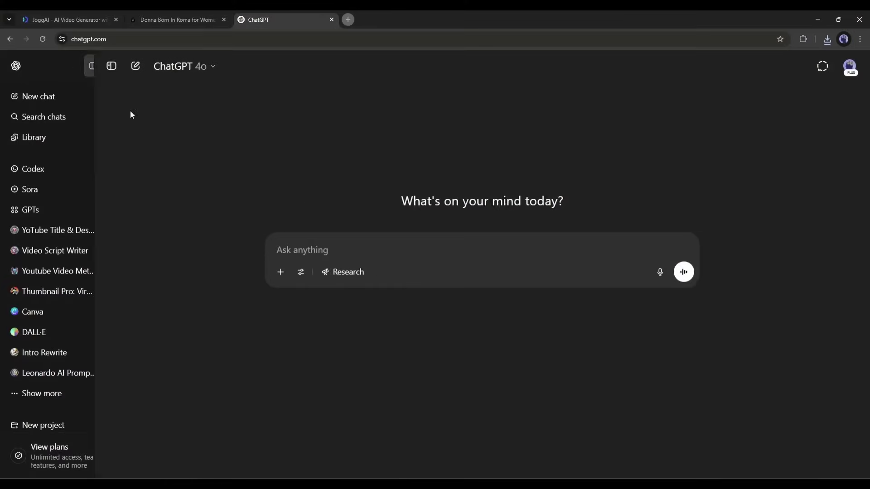
{"action": "type", "text": "want to create a pro-level commercial video for this product:"}
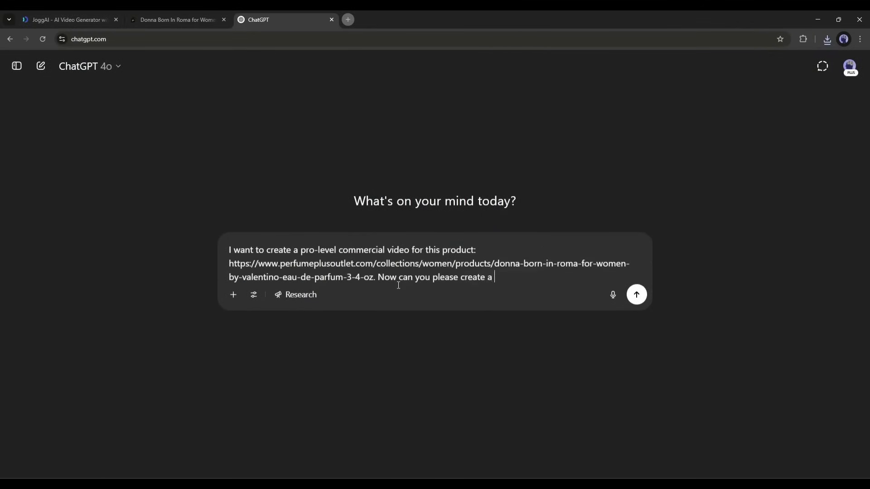
{"action": "key", "text": "Return"}
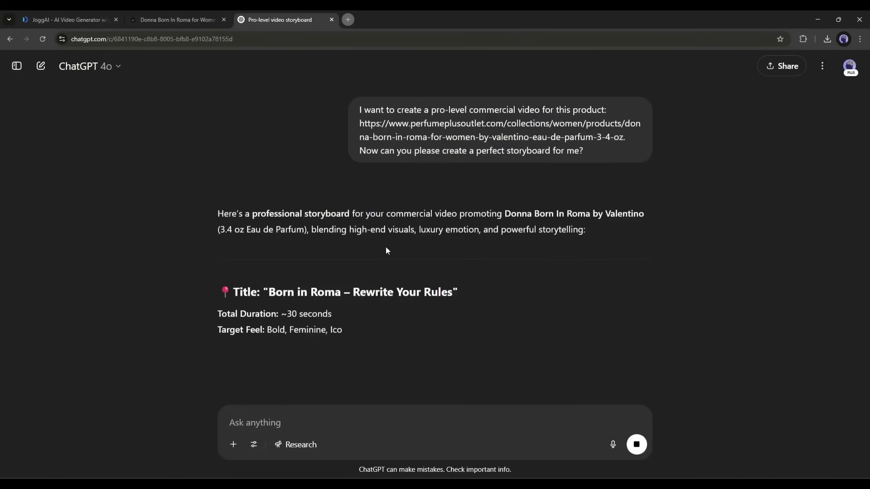
Step: Read through the 'Born in Roma – Rewrite Your Rules' storyboard, then launch the Jogg AI app
{"action": "scroll", "coordinate": [385, 246], "scroll_direction": "down", "scroll_amount": 5}
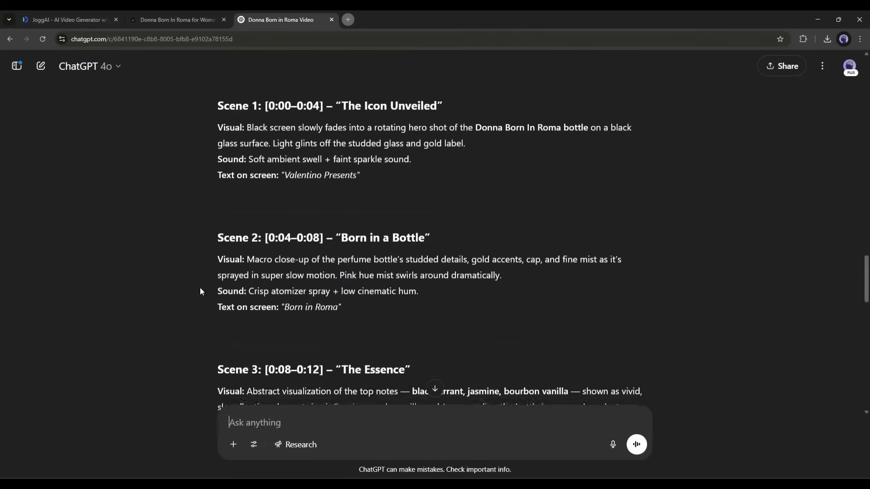
{"action": "scroll", "coordinate": [200, 288], "scroll_direction": "down", "scroll_amount": 1}
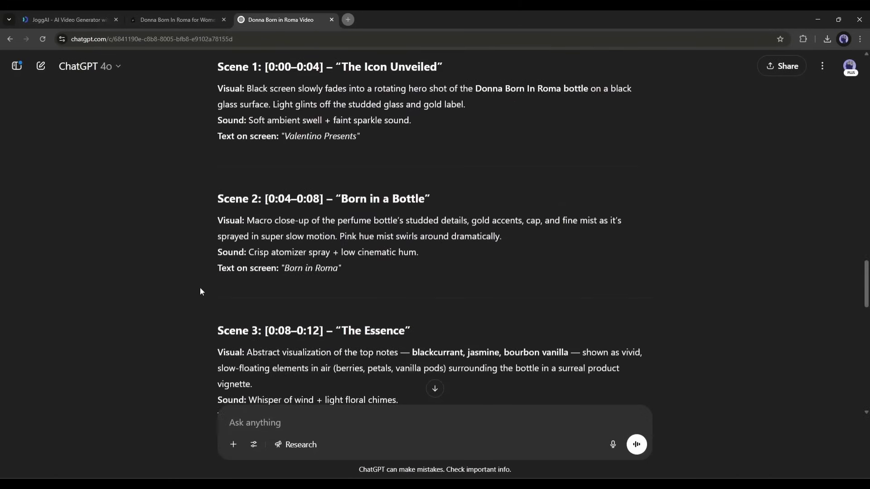
{"action": "scroll", "coordinate": [200, 291], "scroll_direction": "down", "scroll_amount": 3}
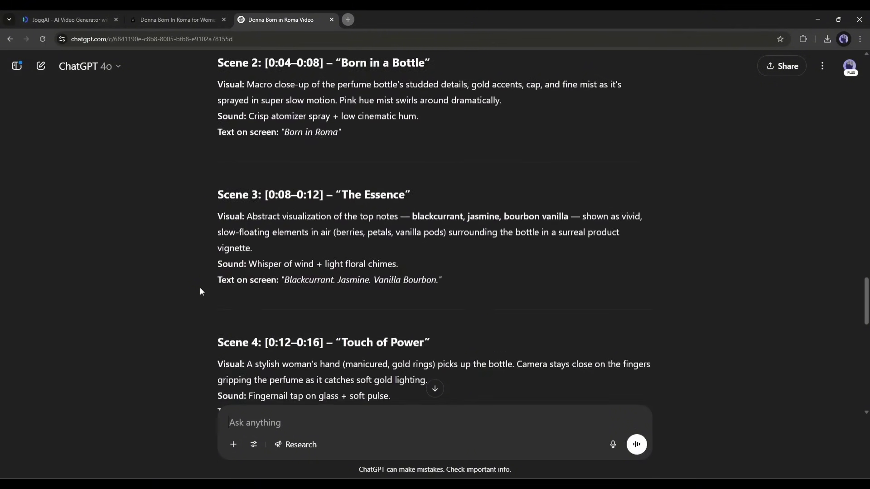
{"action": "scroll", "coordinate": [201, 291], "scroll_direction": "down", "scroll_amount": 3}
{"action": "scroll", "coordinate": [199, 288], "scroll_direction": "down", "scroll_amount": 8}
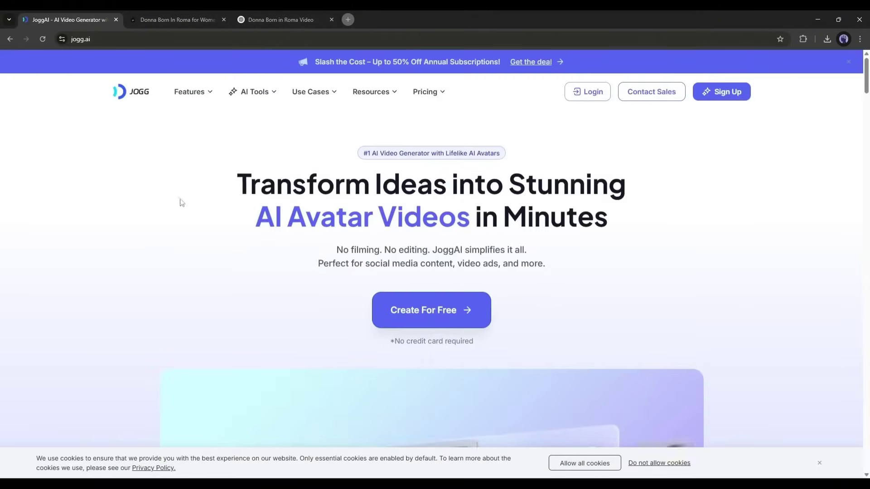
{"action": "scroll", "coordinate": [347, 242], "scroll_direction": "down", "scroll_amount": 4}
{"action": "scroll", "coordinate": [362, 272], "scroll_direction": "up", "scroll_amount": 4}
{"action": "left_click", "coordinate": [397, 311]}
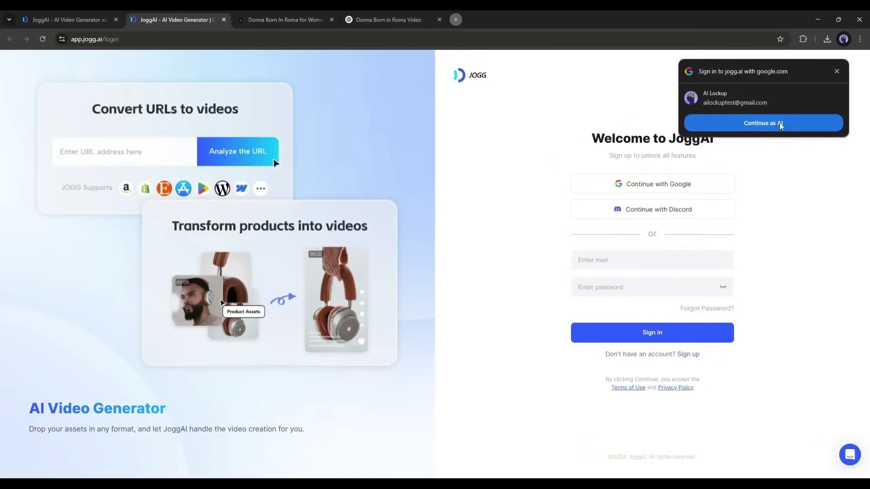
Step: Sign in to Jogg AI with the existing Google account and go to Product QuickAds
{"action": "left_click", "coordinate": [778, 122]}
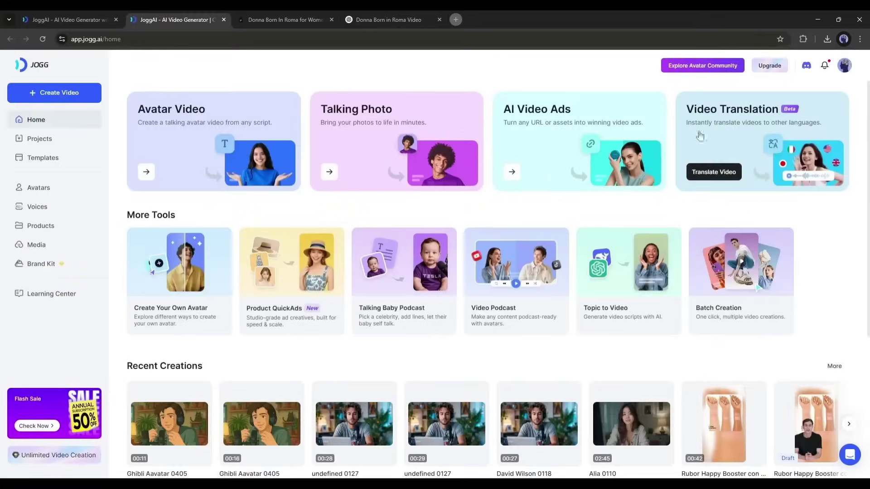
{"action": "scroll", "coordinate": [365, 199], "scroll_direction": "down", "scroll_amount": 5}
{"action": "scroll", "coordinate": [374, 287], "scroll_direction": "up", "scroll_amount": 4}
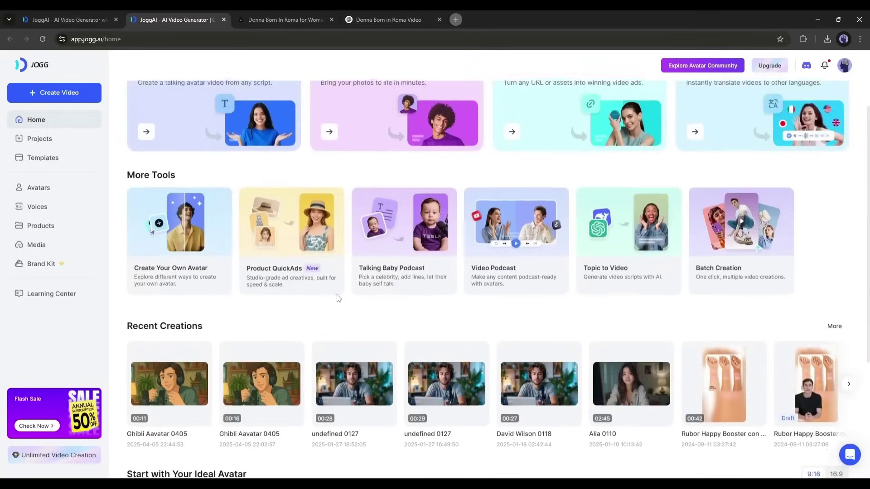
{"action": "scroll", "coordinate": [349, 298], "scroll_direction": "up", "scroll_amount": 1}
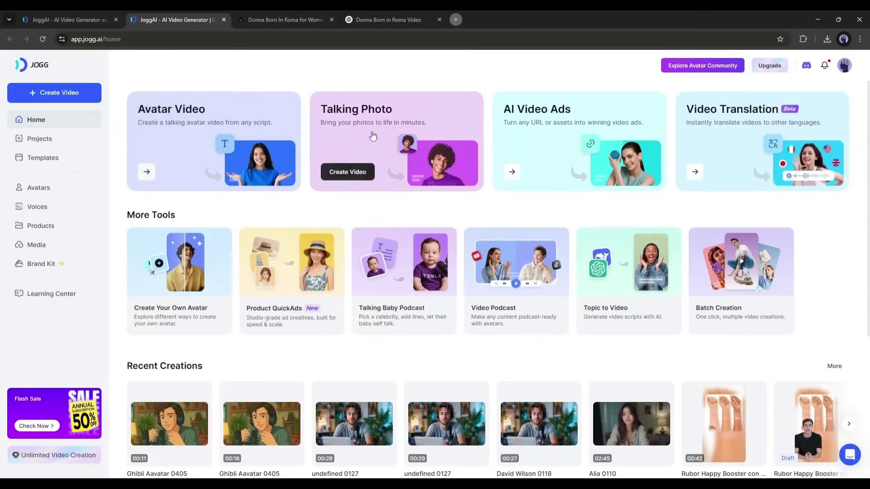
{"action": "mouse_move", "coordinate": [561, 145]}
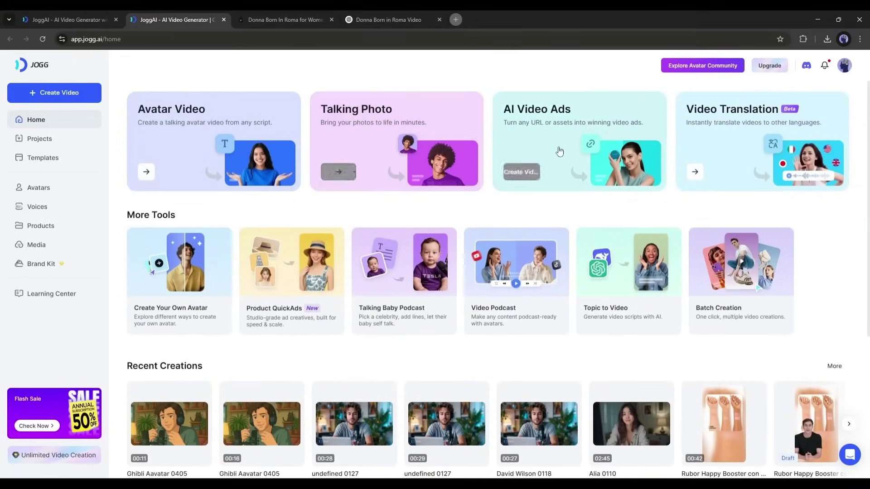
{"action": "mouse_move", "coordinate": [764, 142]}
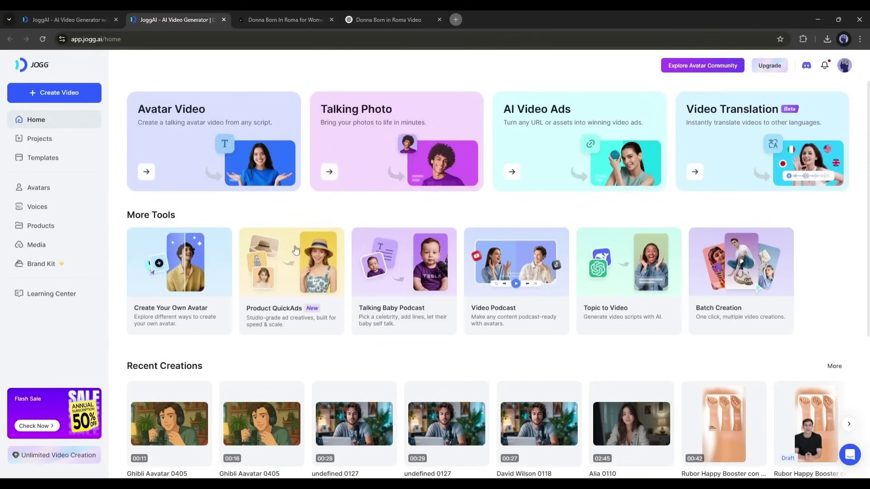
{"action": "left_click", "coordinate": [295, 268]}
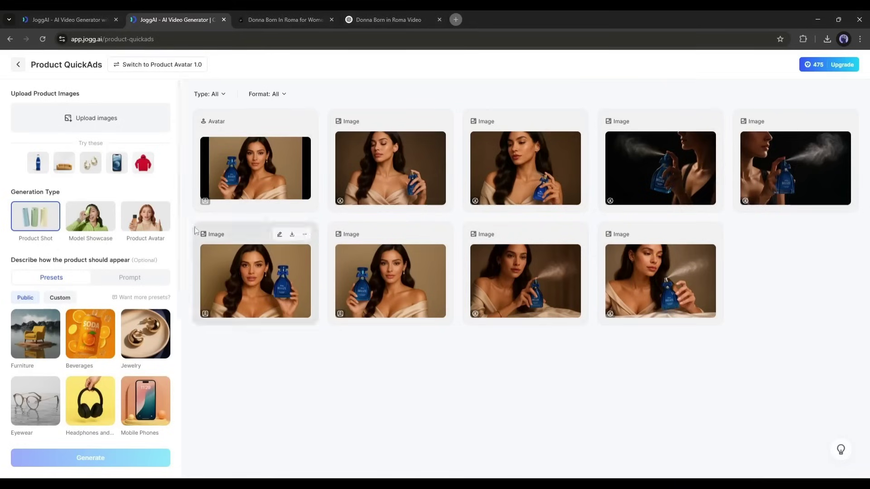
Step: Upload the Valentino bottle image and settle on Product Shot as the generation type
{"action": "left_click", "coordinate": [80, 130]}
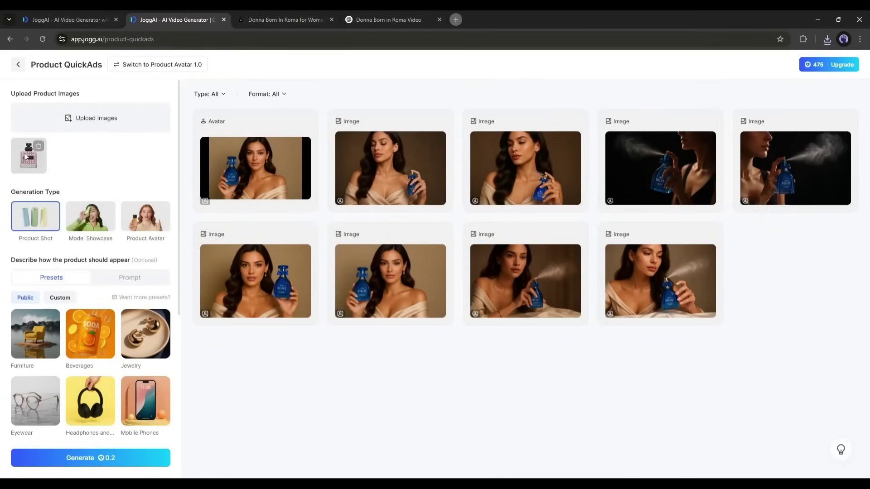
{"action": "left_click", "coordinate": [95, 229]}
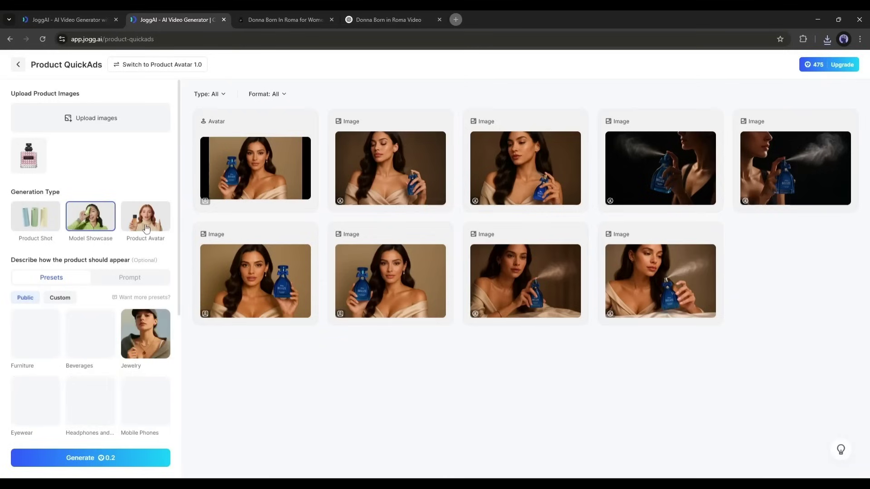
{"action": "left_click", "coordinate": [145, 230]}
{"action": "left_click", "coordinate": [46, 225]}
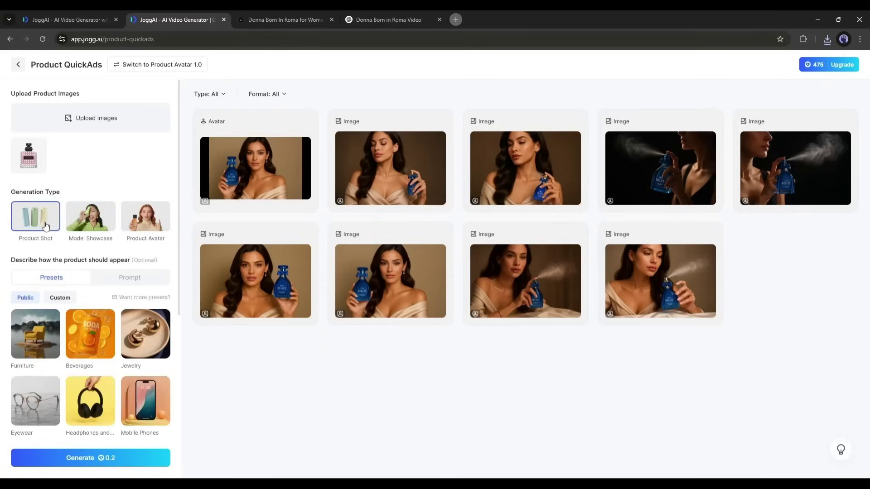
Step: Review the ChatGPT storyboard again
{"action": "left_click", "coordinate": [358, 18]}
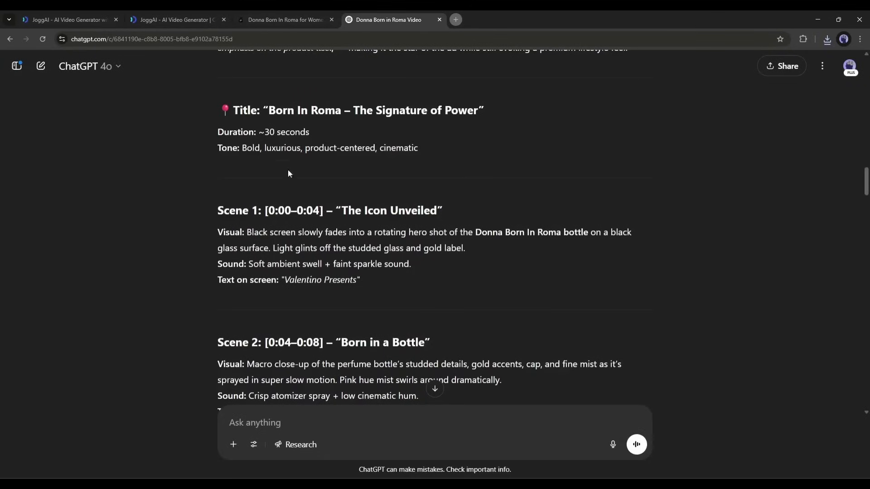
{"action": "scroll", "coordinate": [322, 199], "scroll_direction": "up", "scroll_amount": 3}
{"action": "scroll", "coordinate": [359, 207], "scroll_direction": "down", "scroll_amount": 3}
Step: Pick the first Fragrances preset, then switch the product description to a written prompt
{"action": "left_click", "coordinate": [184, 18]}
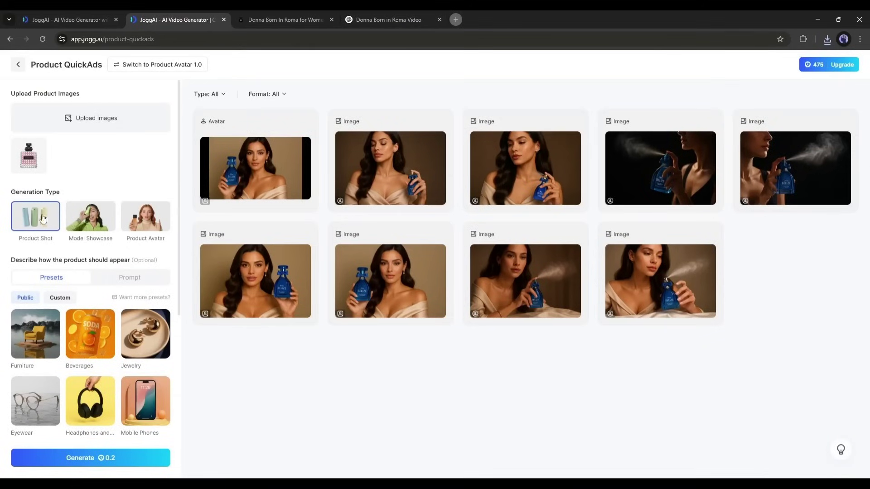
{"action": "scroll", "coordinate": [49, 283], "scroll_direction": "down", "scroll_amount": 2}
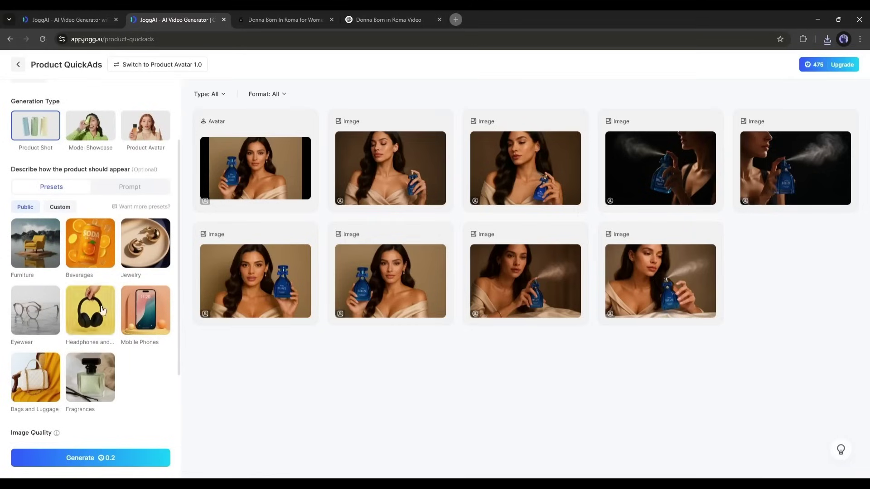
{"action": "scroll", "coordinate": [109, 350], "scroll_direction": "down", "scroll_amount": 2}
{"action": "left_click", "coordinate": [93, 288]}
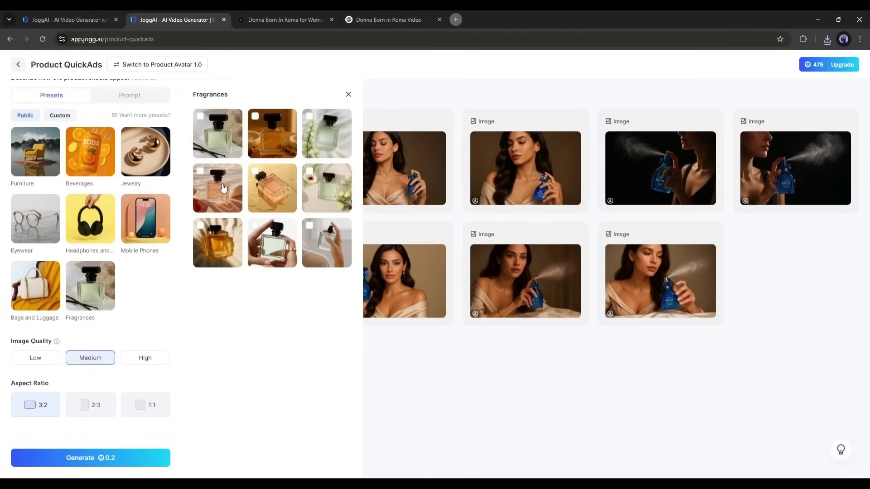
{"action": "left_click", "coordinate": [221, 140]}
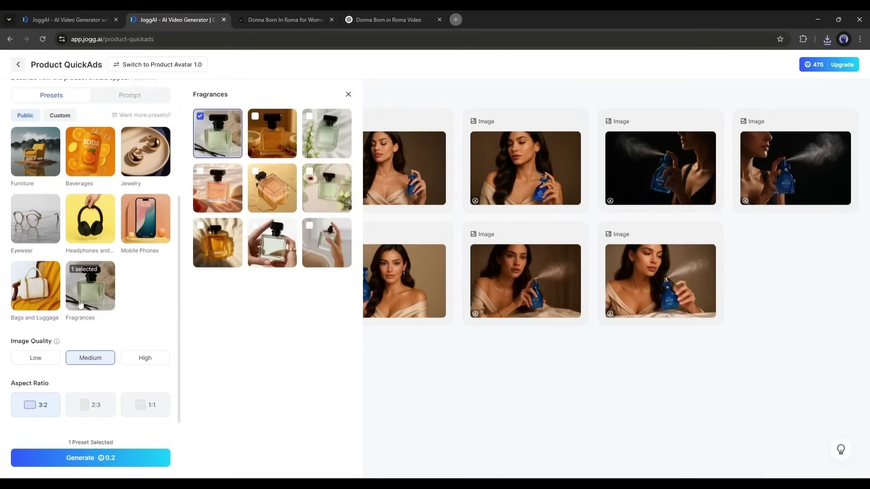
{"action": "scroll", "coordinate": [96, 300], "scroll_direction": "up", "scroll_amount": 3}
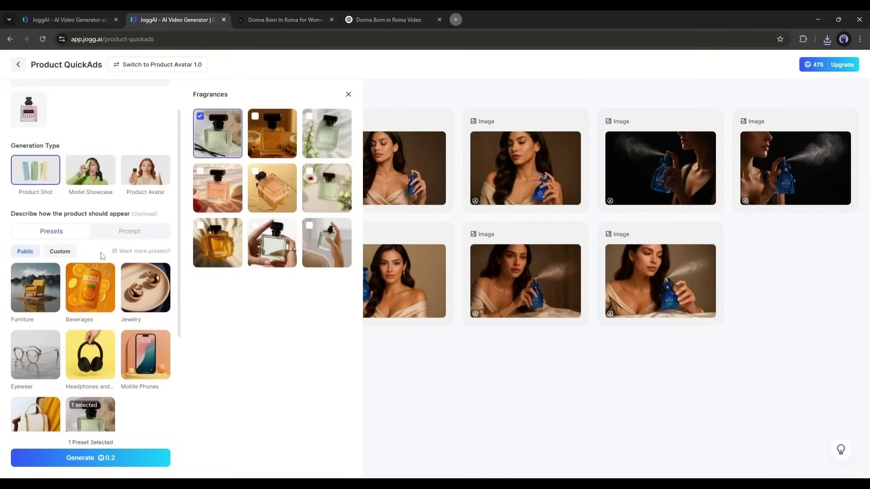
{"action": "left_click", "coordinate": [129, 232]}
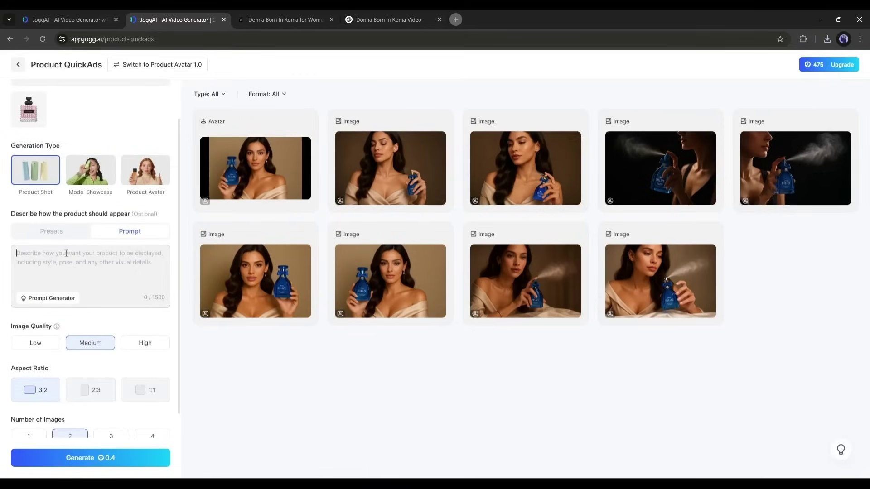
Step: Dismiss the Prompt Generator unused and return to the selected Fragrances preset at 0.2 credits
{"action": "left_click", "coordinate": [51, 299]}
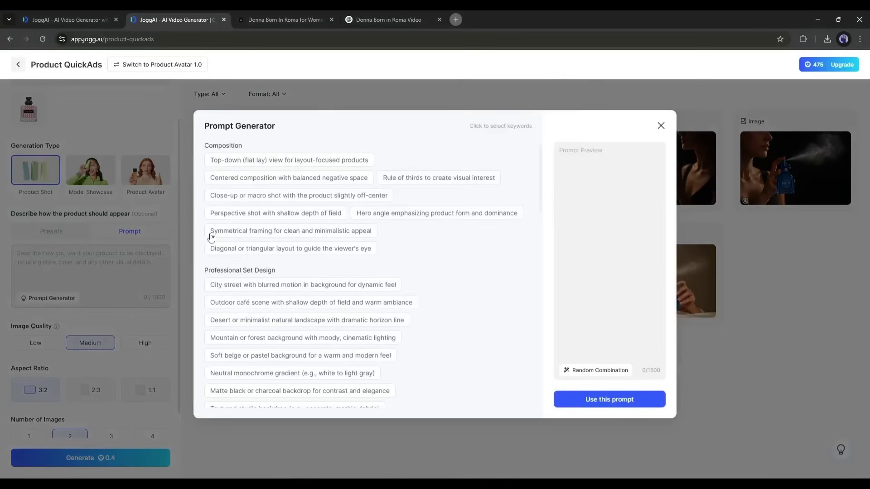
{"action": "scroll", "coordinate": [407, 256], "scroll_direction": "down", "scroll_amount": 6}
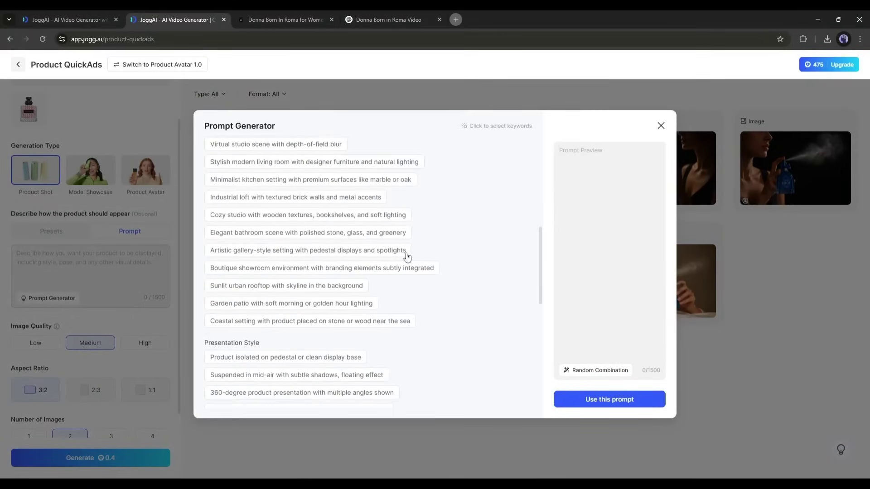
{"action": "scroll", "coordinate": [325, 256], "scroll_direction": "up", "scroll_amount": 5}
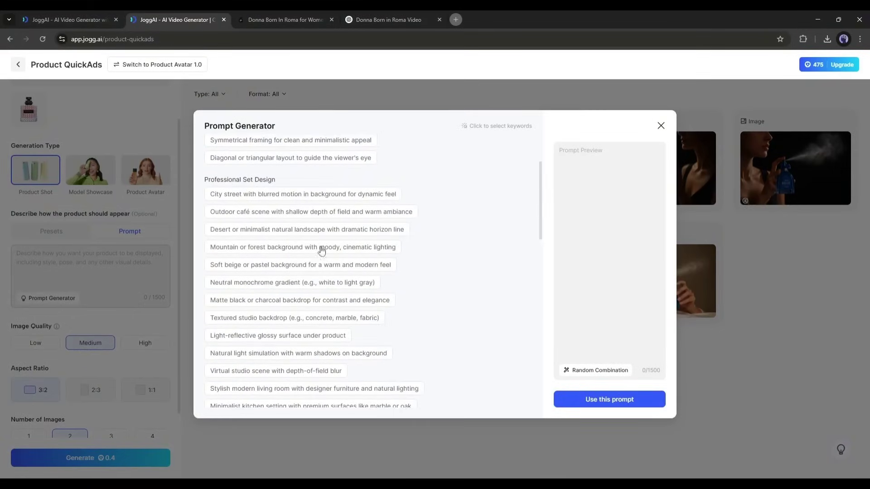
{"action": "scroll", "coordinate": [312, 241], "scroll_direction": "up", "scroll_amount": 2}
{"action": "scroll", "coordinate": [319, 277], "scroll_direction": "down", "scroll_amount": 10}
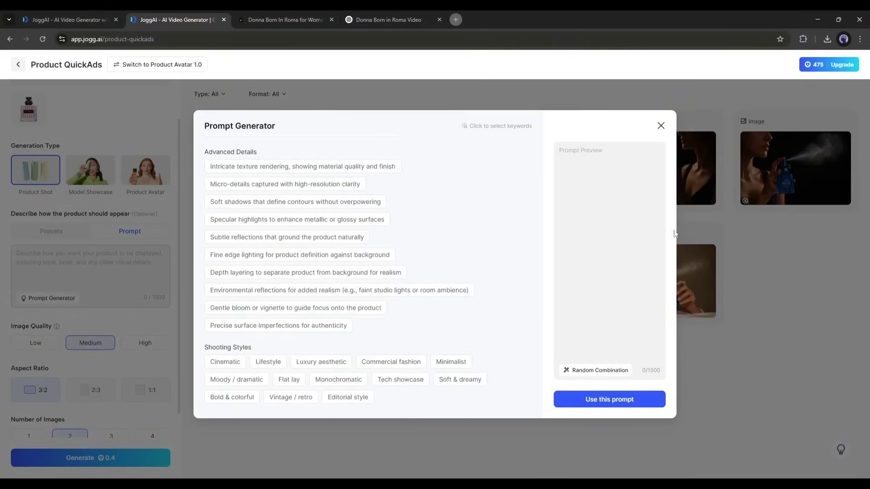
{"action": "left_click", "coordinate": [660, 126]}
{"action": "left_click", "coordinate": [50, 235]}
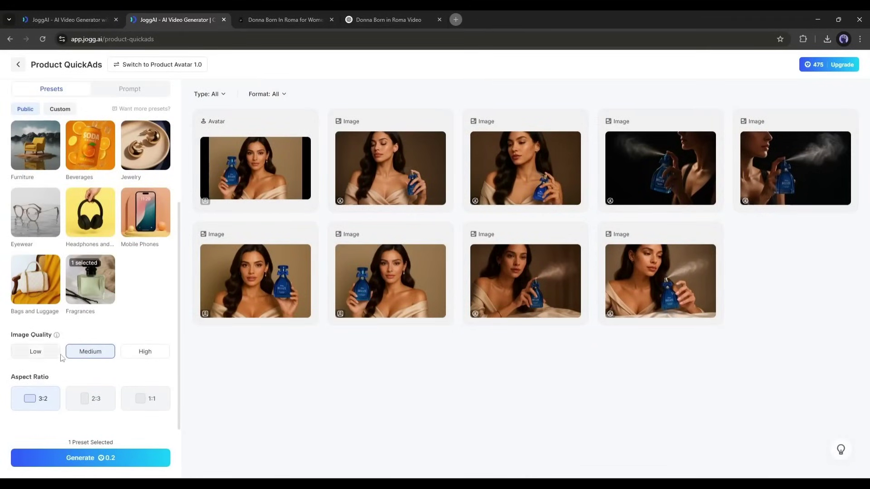
Step: Generate a High-quality fragrance shot and enlarge the pink Valentino bottle among flowers
{"action": "left_click", "coordinate": [130, 354]}
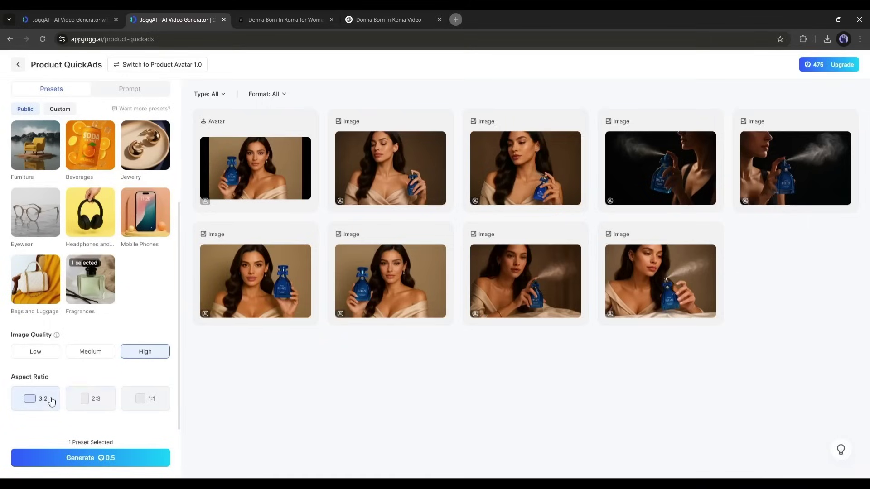
{"action": "scroll", "coordinate": [44, 400], "scroll_direction": "up", "scroll_amount": 4}
{"action": "scroll", "coordinate": [44, 401], "scroll_direction": "down", "scroll_amount": 4}
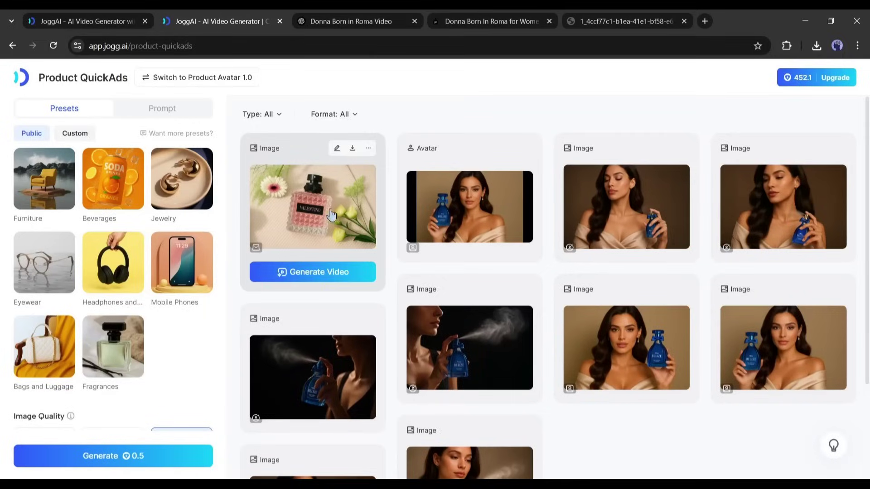
{"action": "left_click", "coordinate": [333, 213]}
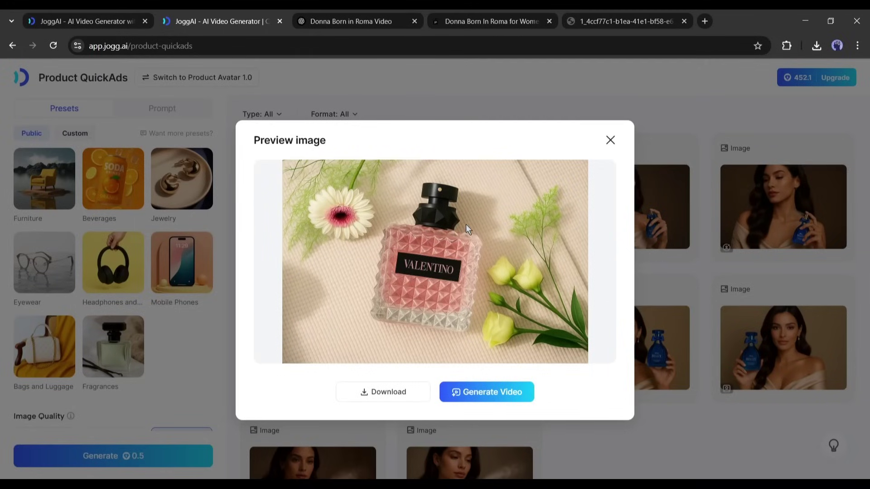
{"action": "left_click_drag", "start_coordinate": [247, 227], "coordinate": [501, 245]}
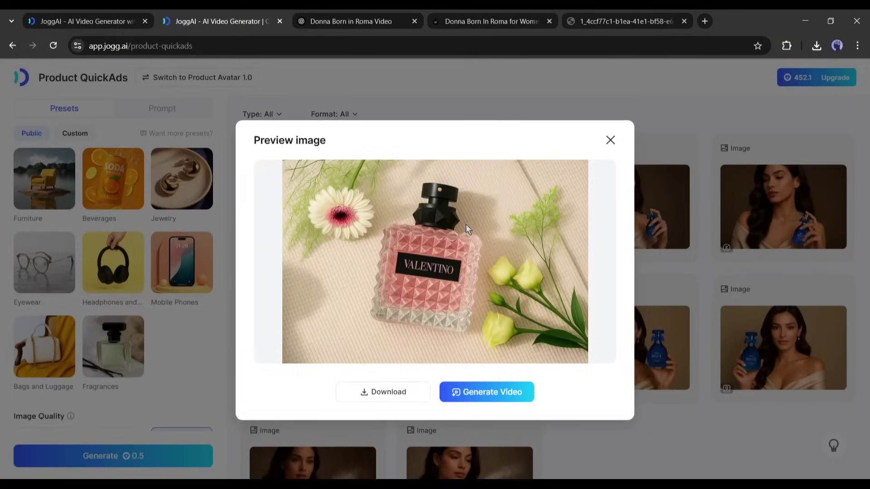
{"action": "left_click", "coordinate": [141, 297]}
{"action": "scroll", "coordinate": [212, 313], "scroll_direction": "down", "scroll_amount": 3}
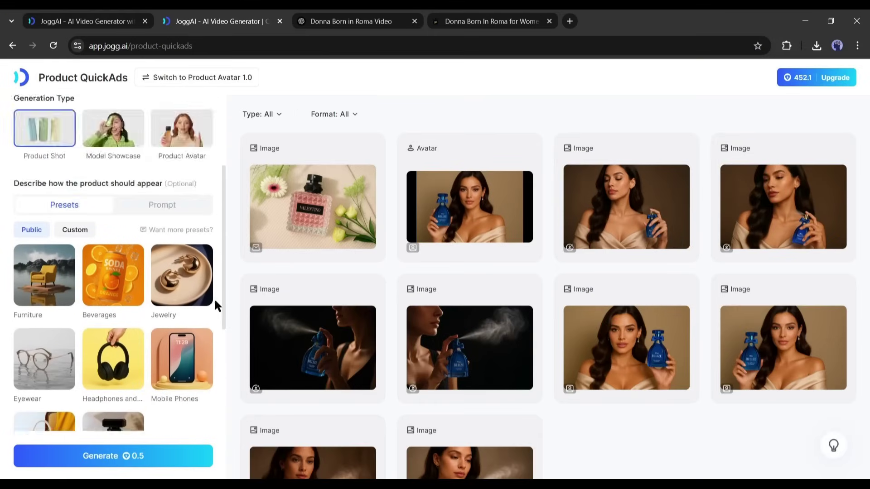
{"action": "left_click", "coordinate": [113, 332]}
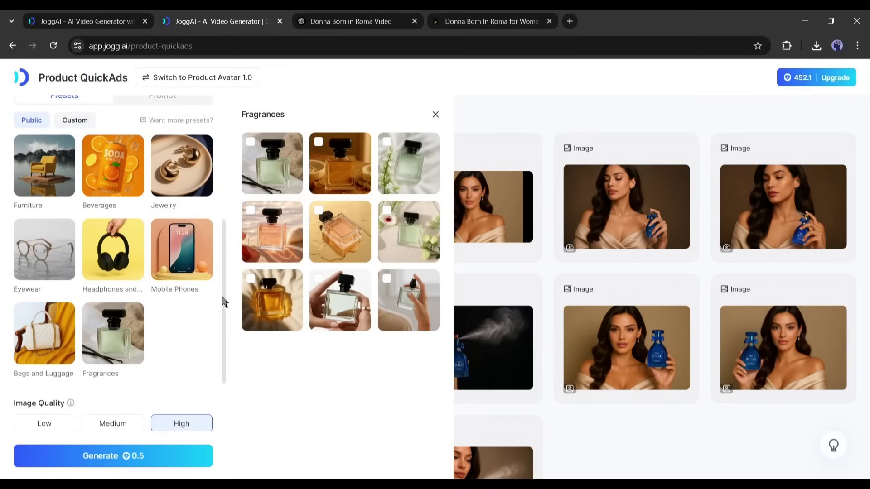
Step: Paste the Scene 2 macro close-up description as the prompt and generate two images
{"action": "scroll", "coordinate": [227, 272], "scroll_direction": "up", "scroll_amount": 3}
{"action": "left_click", "coordinate": [162, 187]}
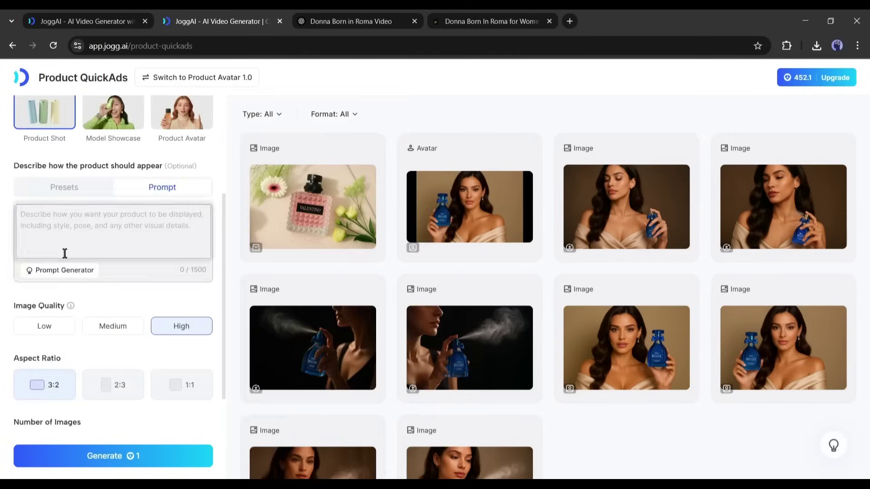
{"action": "left_click", "coordinate": [64, 270]}
{"action": "mouse_move", "coordinate": [507, 119]}
{"action": "left_mouse_down"}
{"action": "mouse_move", "coordinate": [507, 213]}
{"action": "mouse_move", "coordinate": [513, 118]}
{"action": "left_mouse_up"}
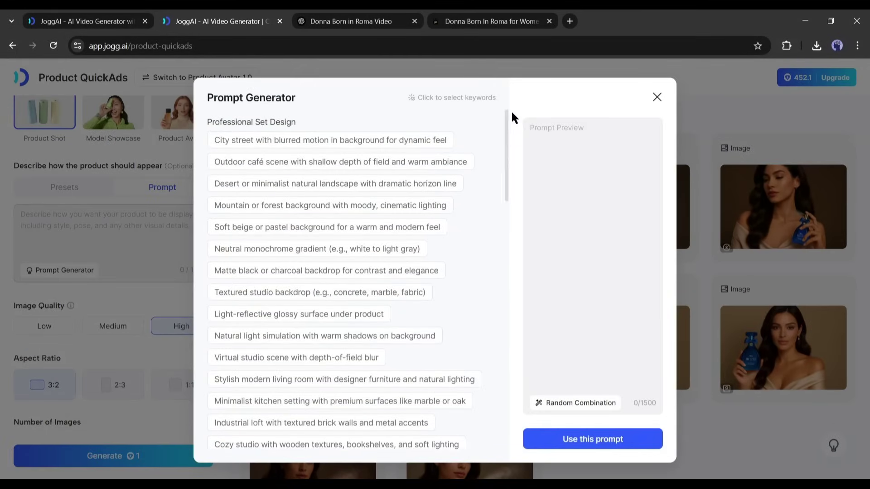
{"action": "left_click", "coordinate": [657, 97]}
{"action": "left_click", "coordinate": [142, 219]}
{"action": "key", "text": "ctrl+v"}
{"action": "scroll", "coordinate": [208, 214], "scroll_direction": "up", "scroll_amount": 3}
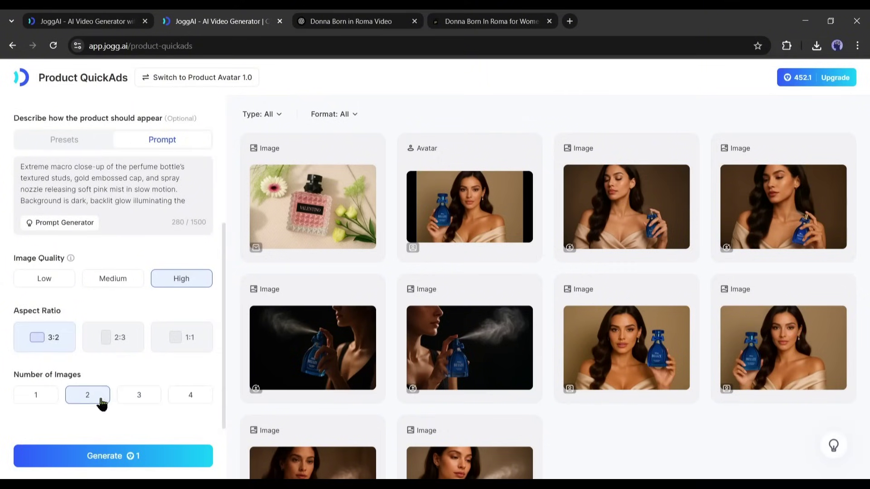
{"action": "left_click", "coordinate": [126, 457]}
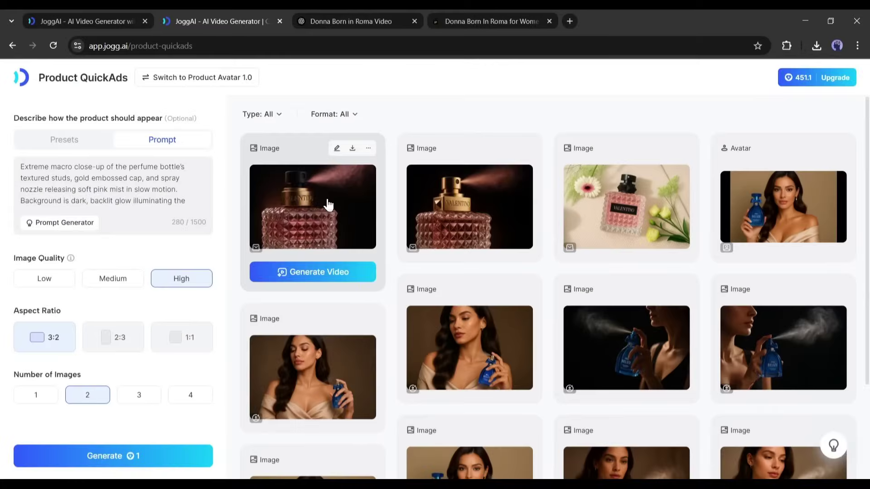
Step: Preview both pink-mist images, then show the Custom presets list
{"action": "left_click", "coordinate": [327, 201]}
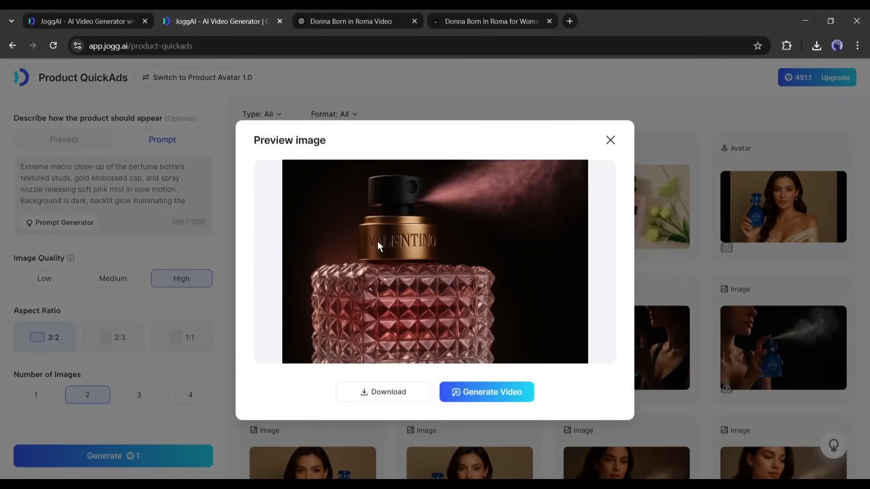
{"action": "left_click", "coordinate": [610, 141]}
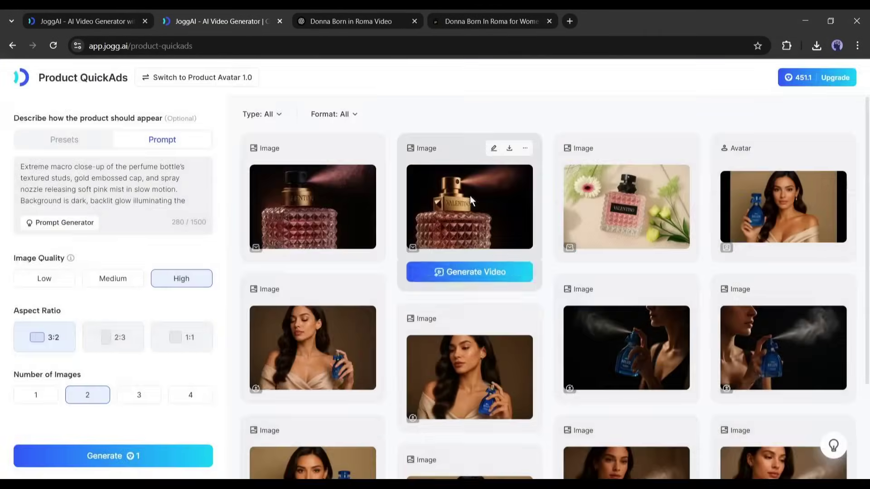
{"action": "left_click", "coordinate": [421, 206]}
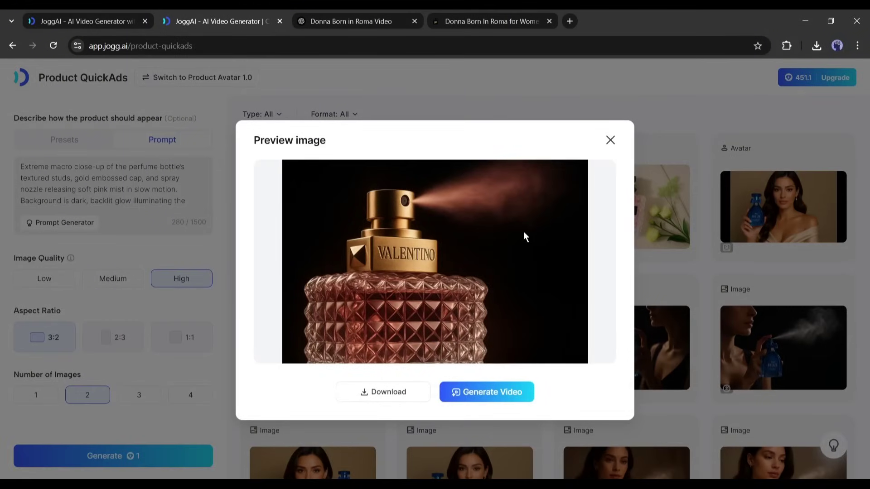
{"action": "left_click", "coordinate": [610, 140]}
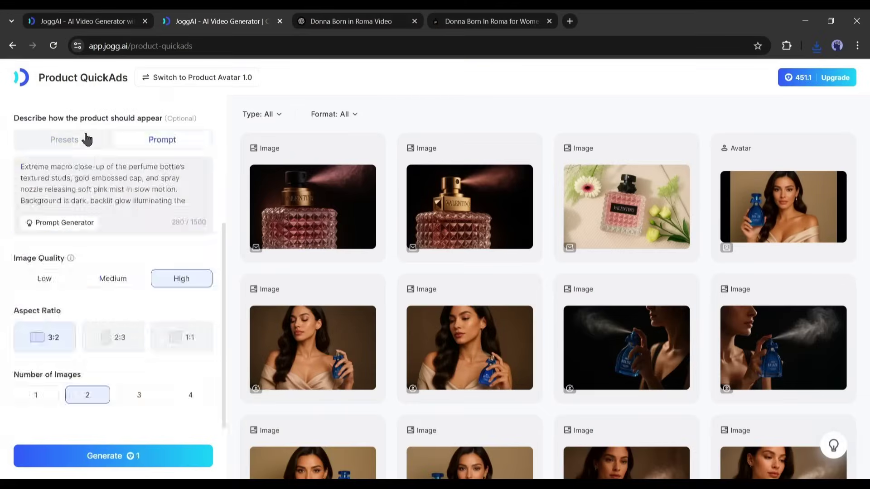
{"action": "left_click", "coordinate": [86, 140]}
{"action": "left_click", "coordinate": [83, 170]}
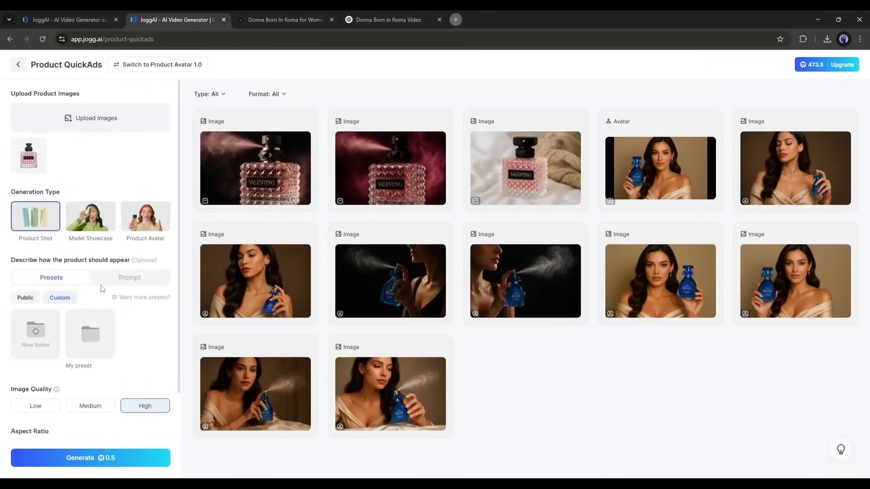
Step: Upload a gold-cap bottle reference image into My preset and select it
{"action": "scroll", "coordinate": [104, 295], "scroll_direction": "down", "scroll_amount": 1}
{"action": "scroll", "coordinate": [104, 295], "scroll_direction": "down", "scroll_amount": 1}
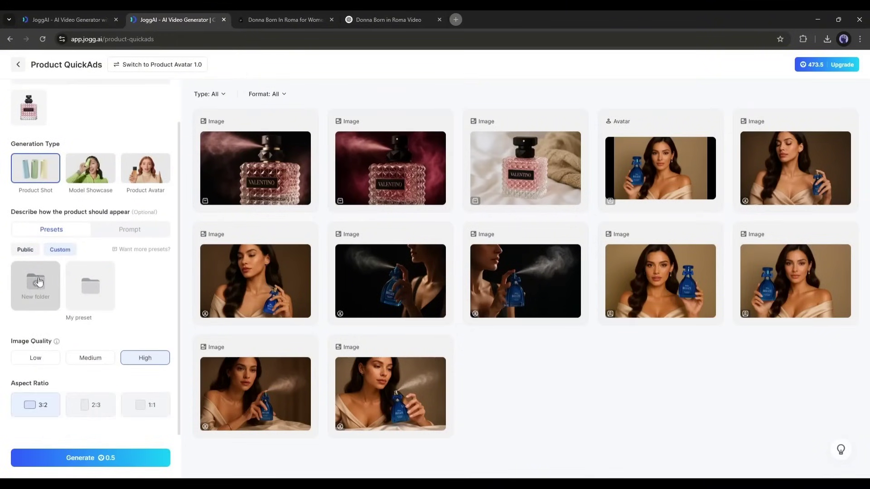
{"action": "left_click", "coordinate": [88, 287]}
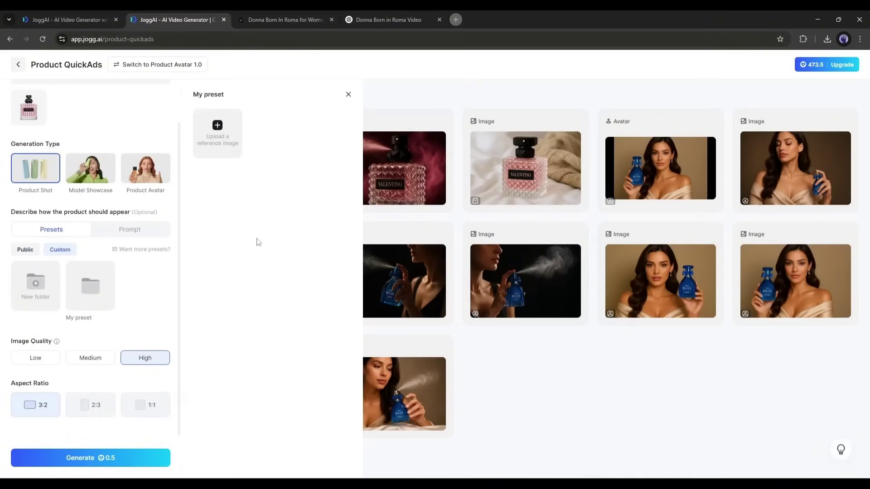
{"action": "left_click", "coordinate": [229, 140]}
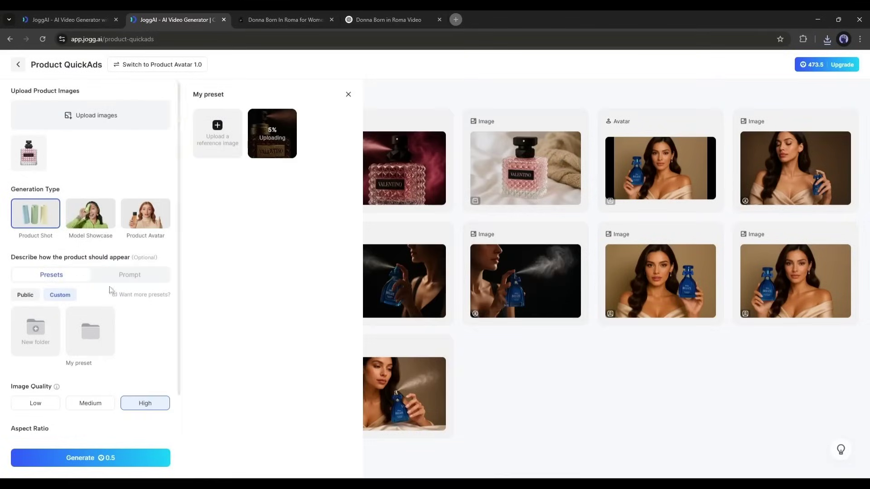
{"action": "scroll", "coordinate": [140, 299], "scroll_direction": "down", "scroll_amount": 2}
{"action": "left_click", "coordinate": [265, 138]}
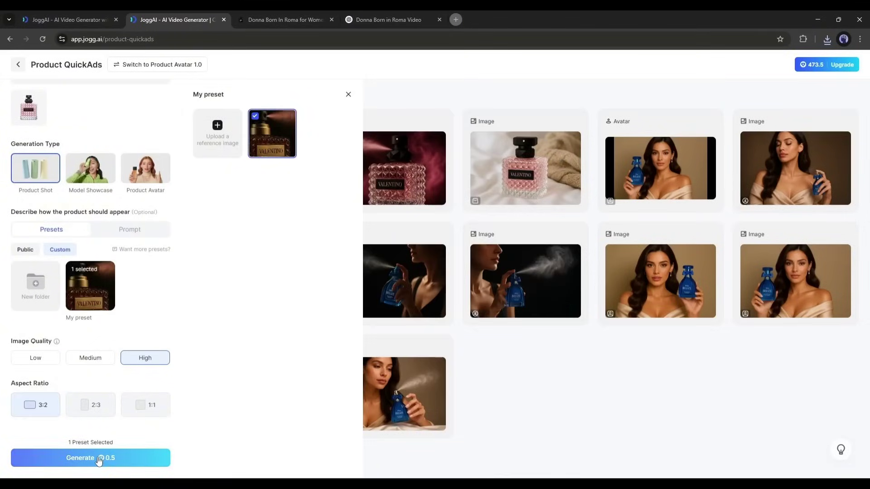
Step: Generate a new pink Valentino spray image from the preset and preview it
{"action": "scroll", "coordinate": [92, 365], "scroll_direction": "down", "scroll_amount": 1}
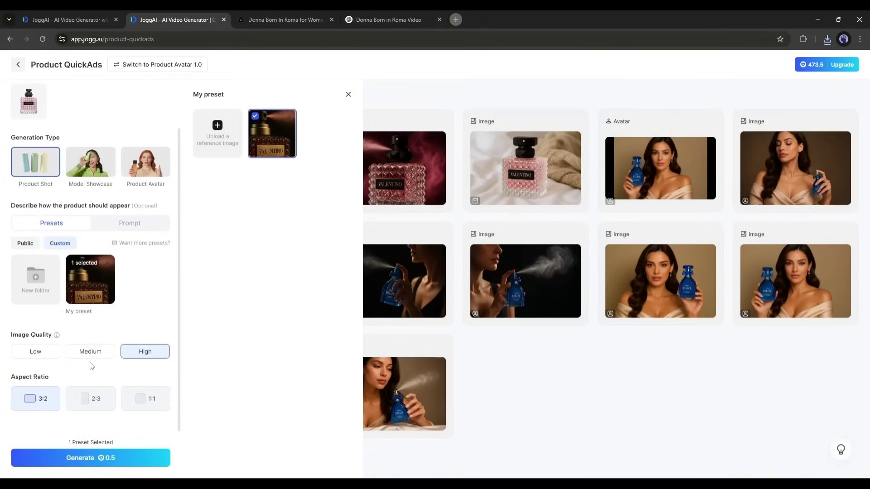
{"action": "left_click", "coordinate": [90, 458]}
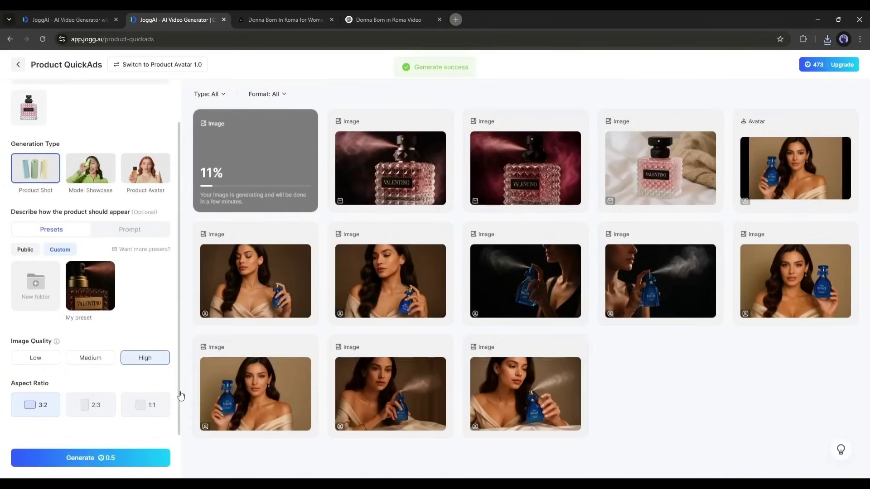
{"action": "left_click", "coordinate": [295, 195]}
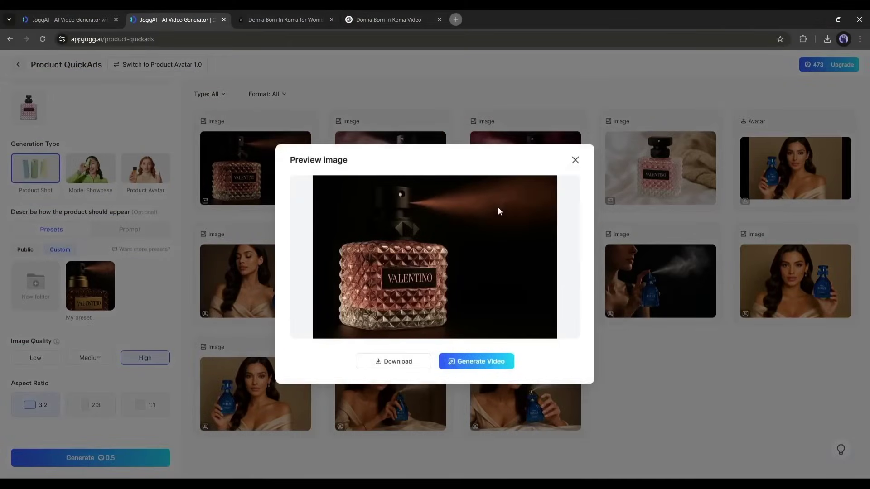
{"action": "left_click", "coordinate": [574, 161]}
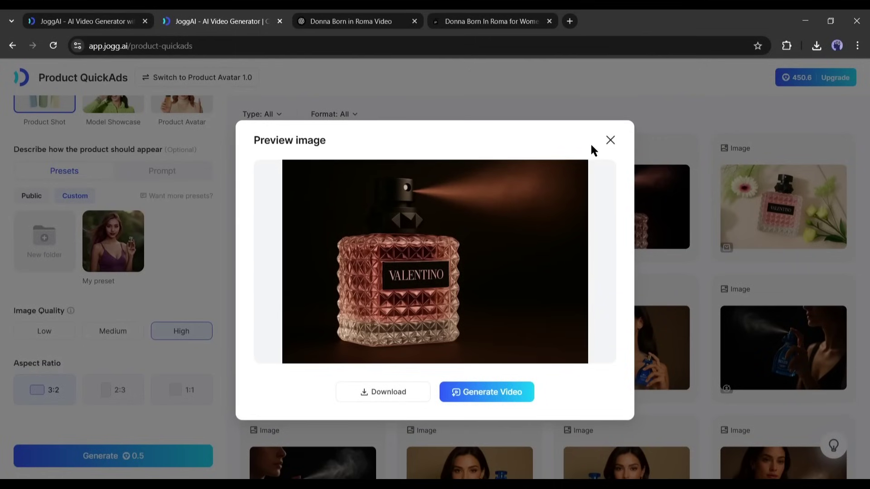
{"action": "left_click", "coordinate": [609, 140]}
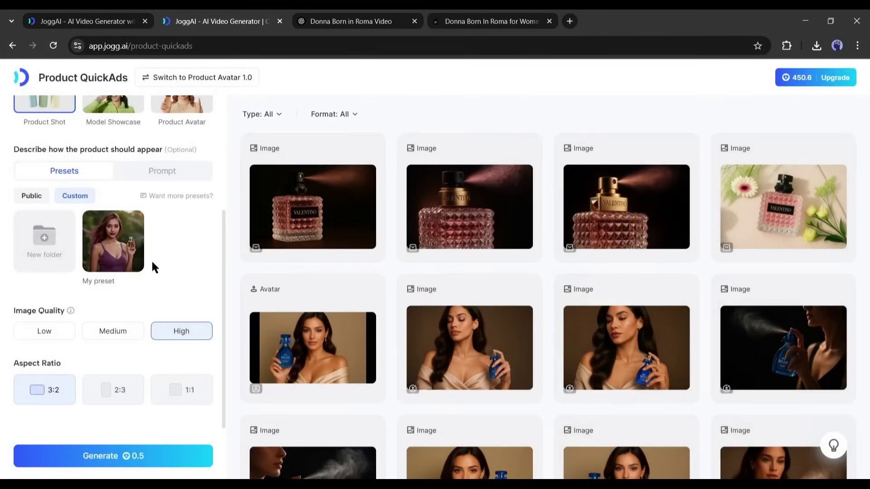
{"action": "left_click_drag", "start_coordinate": [224, 266], "coordinate": [245, 107]}
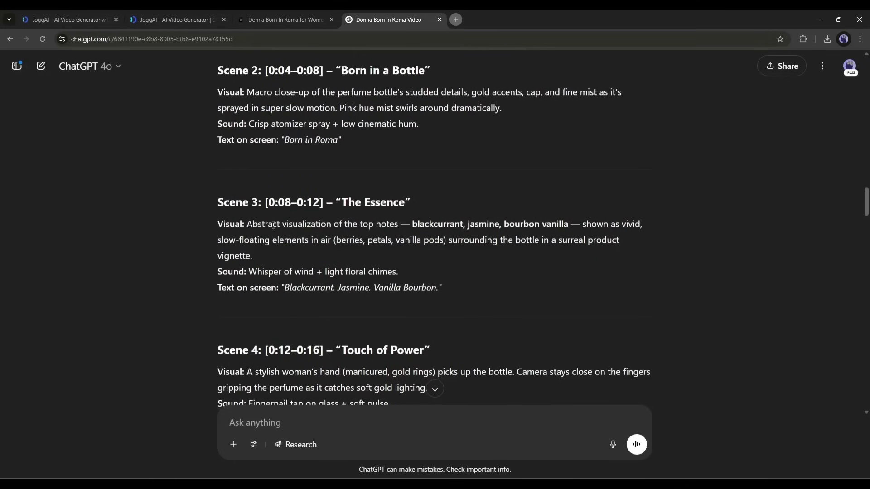
Step: Paste Scene 3's visual description from the script as the prompt and generate two images
{"action": "left_click_drag", "start_coordinate": [301, 223], "coordinate": [644, 224]}
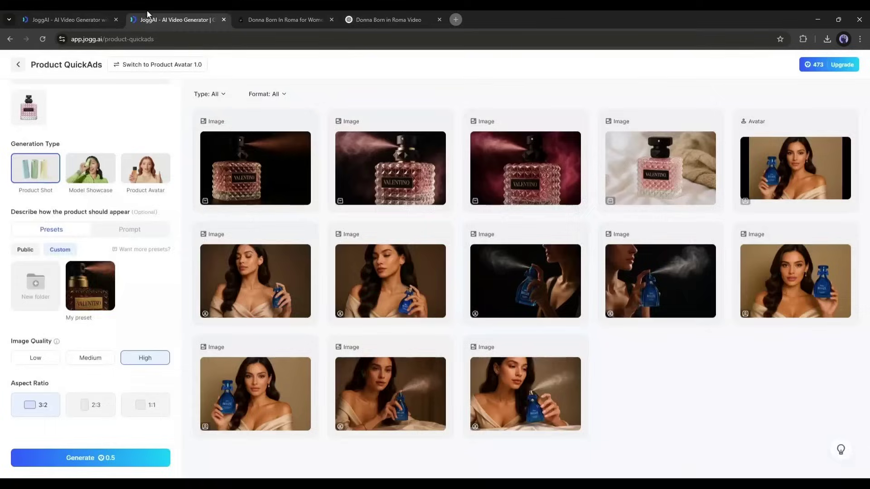
{"action": "left_click", "coordinate": [130, 223]}
{"action": "left_click", "coordinate": [75, 249]}
{"action": "type", "text": "Abstract visualization of the top notes — blackcurrant, jasmine, bourbon vanilla — shown as vivid, slow-floating elements in air (berries, petals, vanilla pods) surrounding the bottle in a surreal product vignette."}
{"action": "scroll", "coordinate": [74, 249], "scroll_direction": "down", "scroll_amount": 1}
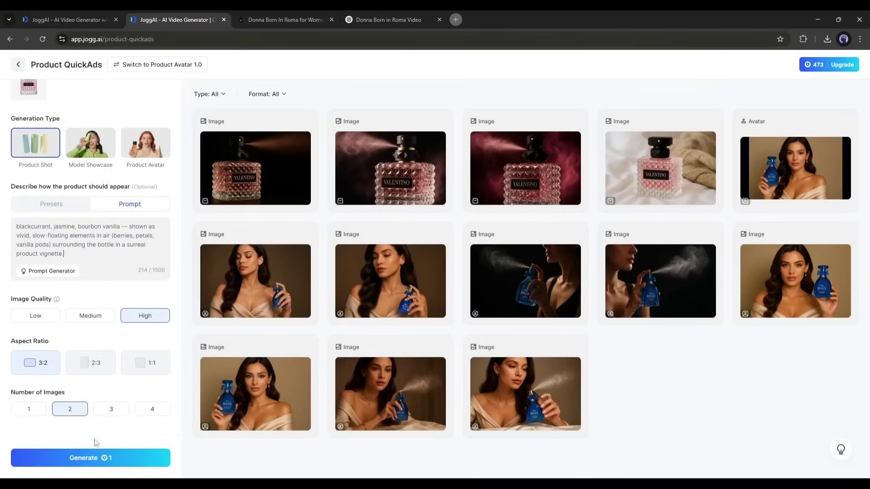
{"action": "left_click", "coordinate": [86, 458]}
Step: Select the Scene 5 visual description in the ChatGPT script, then choose Model Showcase in Jogg AI
{"action": "left_click", "coordinate": [389, 20]}
{"action": "left_click_drag", "start_coordinate": [247, 236], "coordinate": [437, 252]}
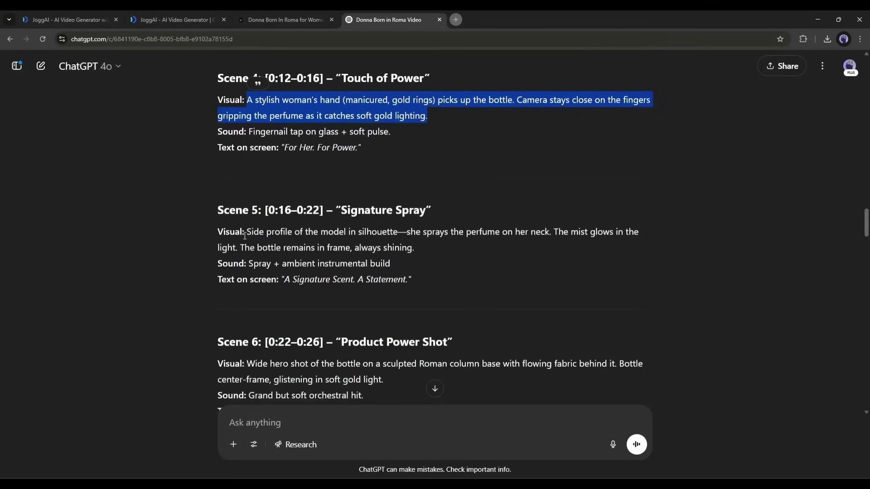
{"action": "left_click_drag", "start_coordinate": [244, 236], "coordinate": [649, 237]}
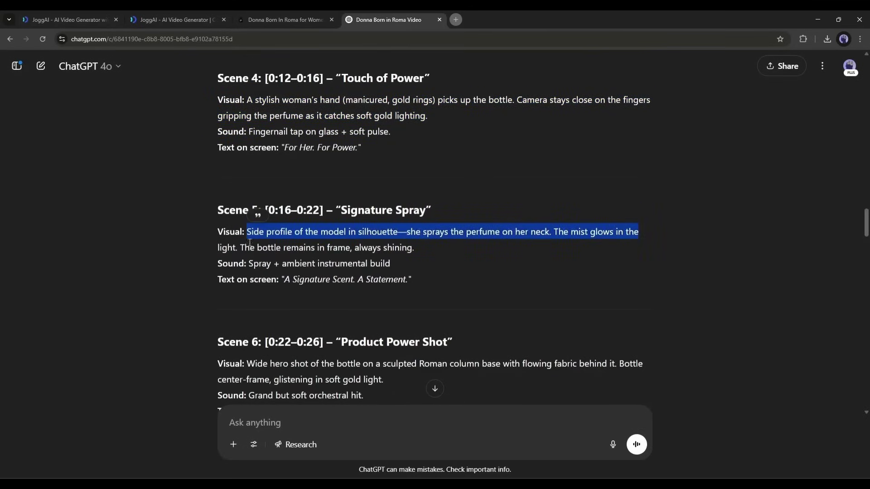
{"action": "left_click", "coordinate": [173, 17]}
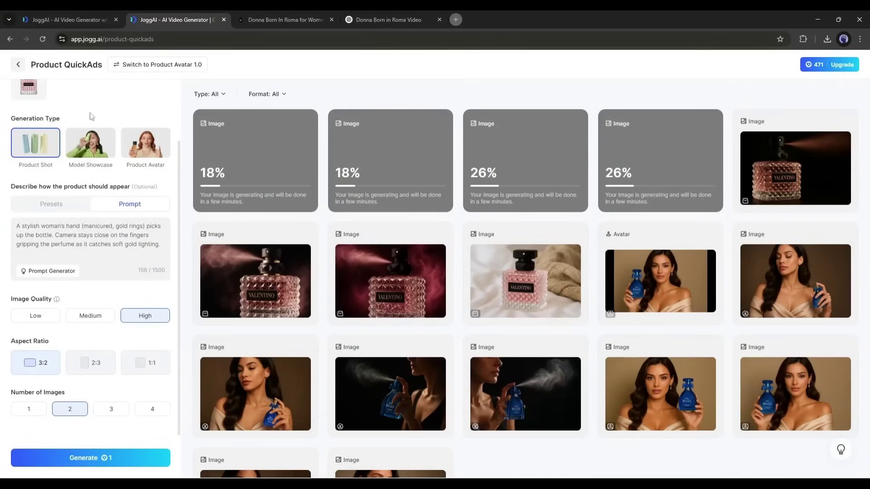
{"action": "left_click", "coordinate": [87, 139]}
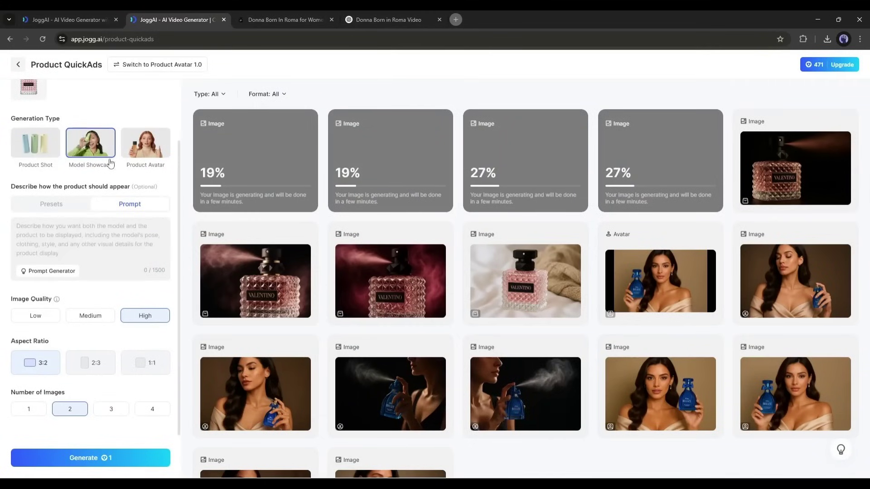
Step: Browse the Public Beverages presets, then generate Model Showcase images from the hand-picking-up-bottle prompt
{"action": "left_click", "coordinate": [41, 204]}
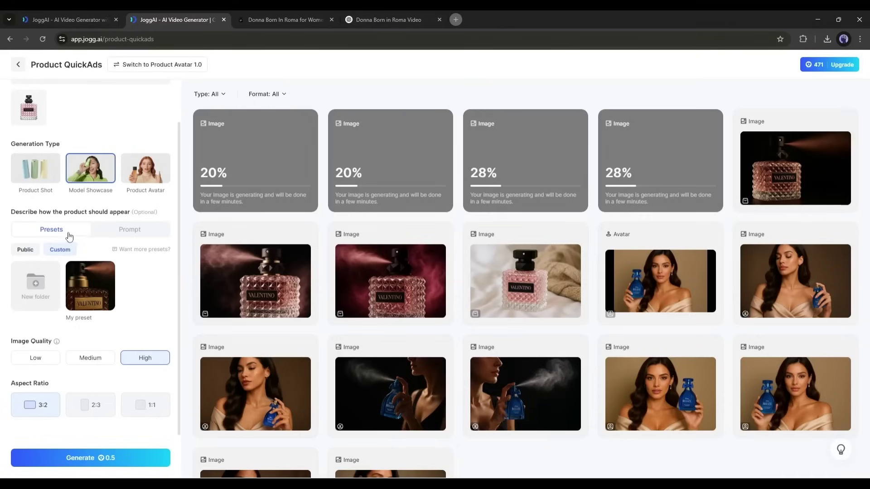
{"action": "left_click", "coordinate": [25, 249]}
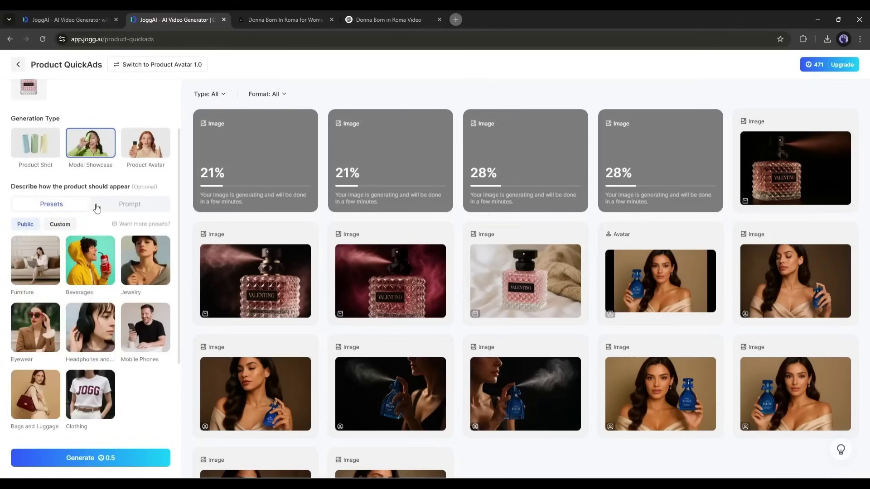
{"action": "scroll", "coordinate": [68, 295], "scroll_direction": "down", "scroll_amount": 3}
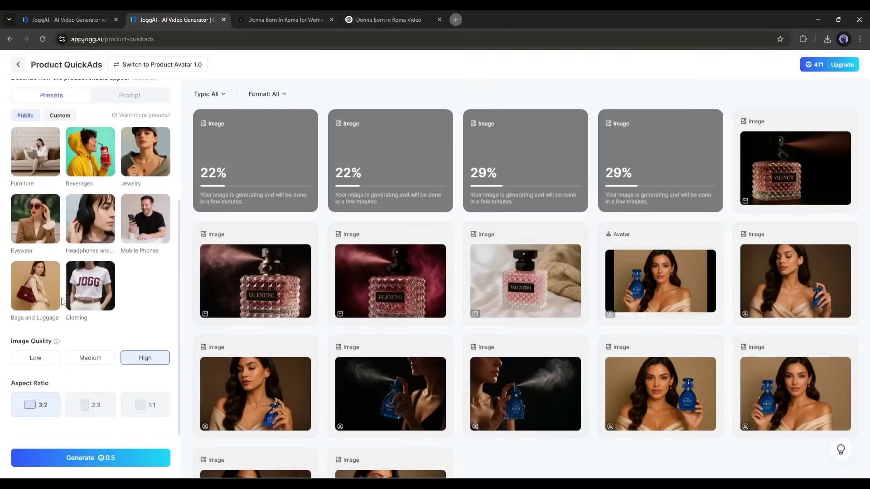
{"action": "scroll", "coordinate": [76, 295], "scroll_direction": "up", "scroll_amount": 1}
{"action": "left_click", "coordinate": [93, 214]}
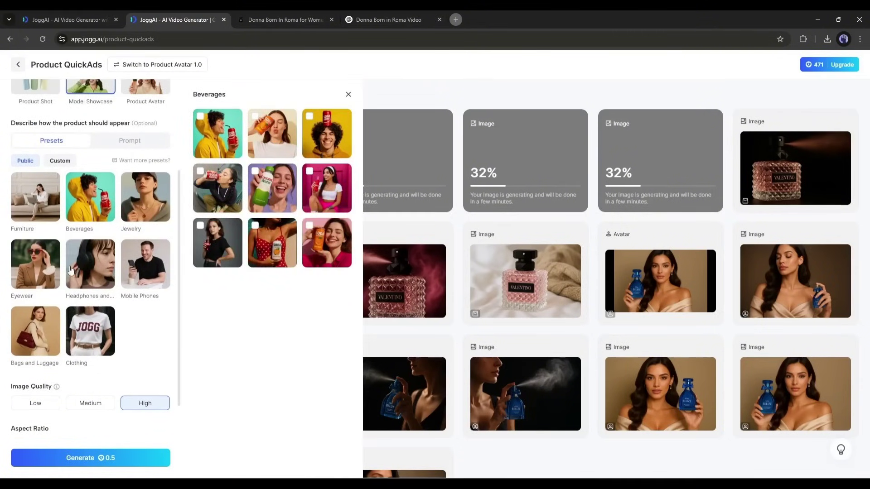
{"action": "left_click", "coordinate": [112, 143]}
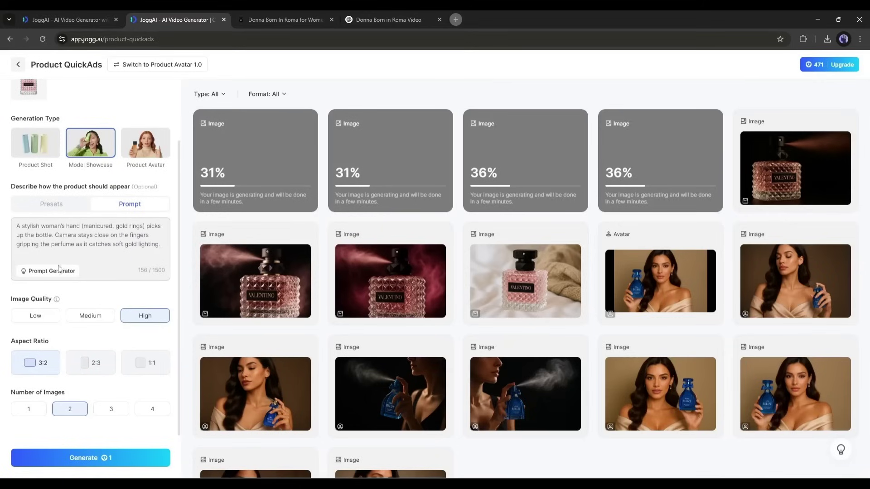
{"action": "left_click", "coordinate": [108, 457]}
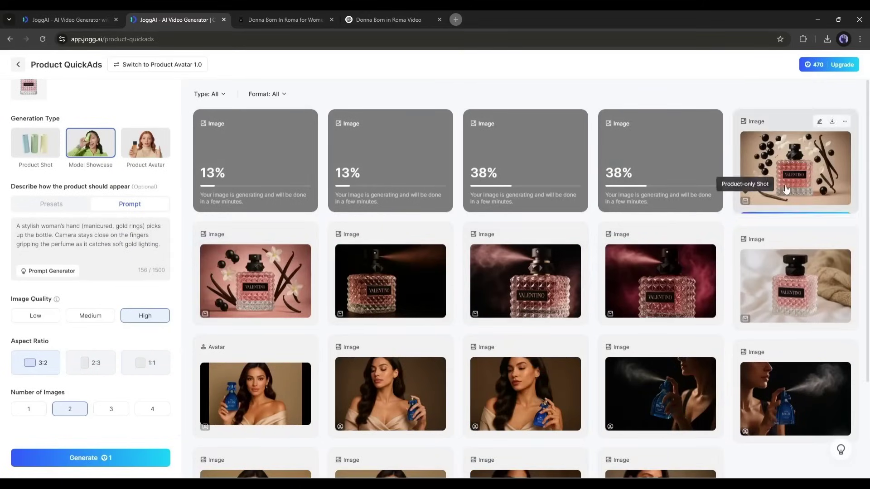
{"action": "left_click", "coordinate": [388, 19]}
Step: Choose Product Avatar and upload a dark-haired woman's portrait as the avatar image
{"action": "scroll", "coordinate": [271, 212], "scroll_direction": "down", "scroll_amount": 3}
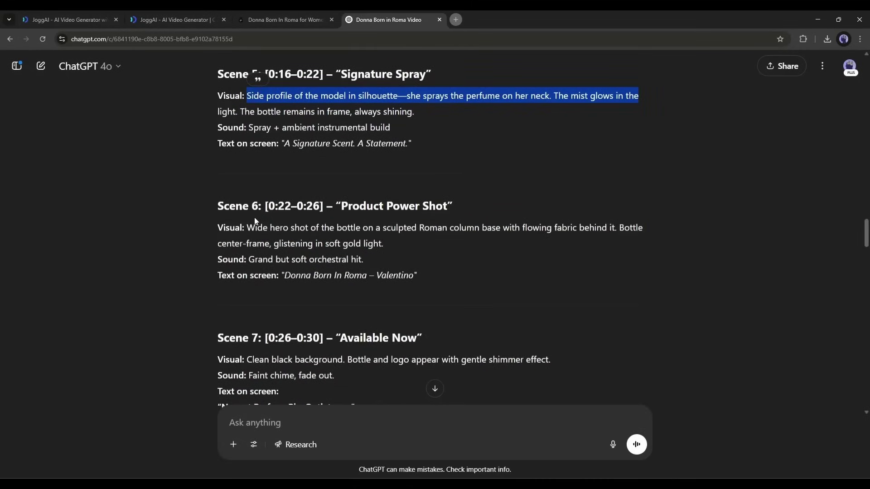
{"action": "left_click", "coordinate": [177, 19]}
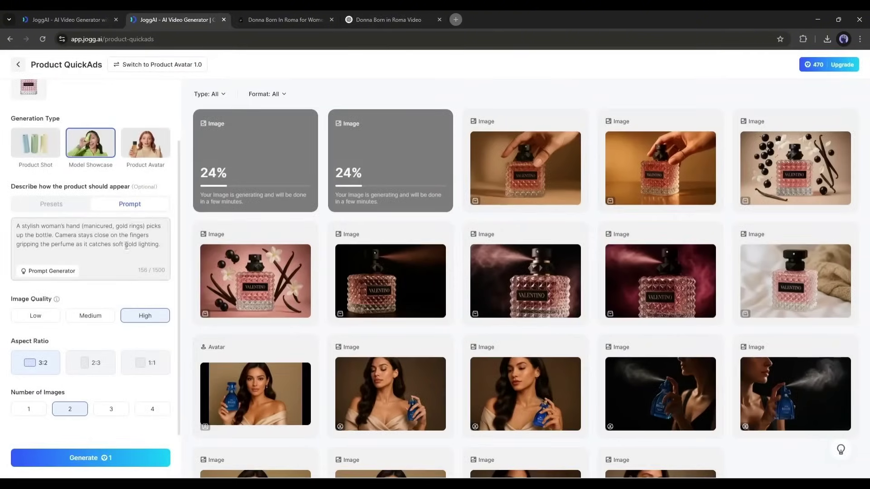
{"action": "left_click", "coordinate": [142, 156]}
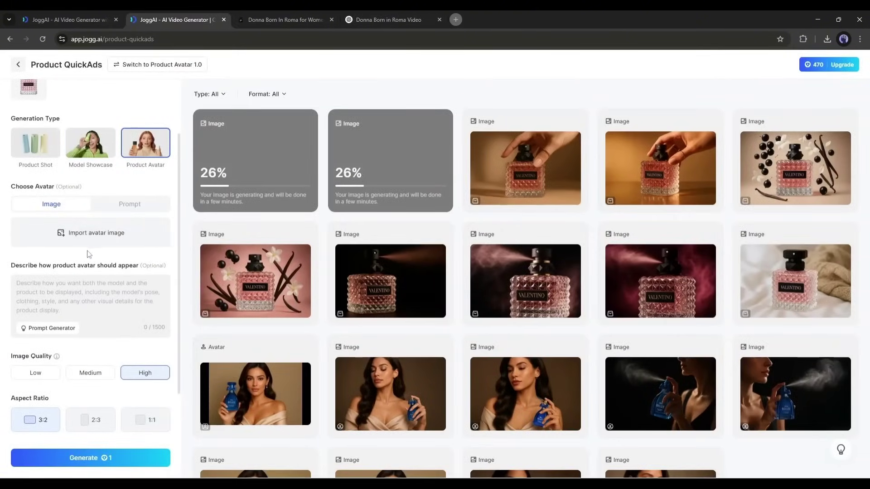
{"action": "scroll", "coordinate": [80, 263], "scroll_direction": "down", "scroll_amount": 1}
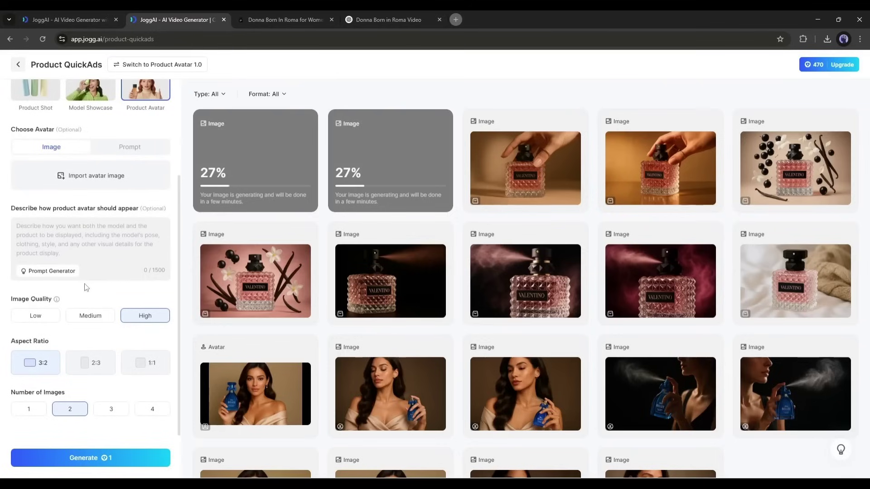
{"action": "scroll", "coordinate": [88, 285], "scroll_direction": "up", "scroll_amount": 2}
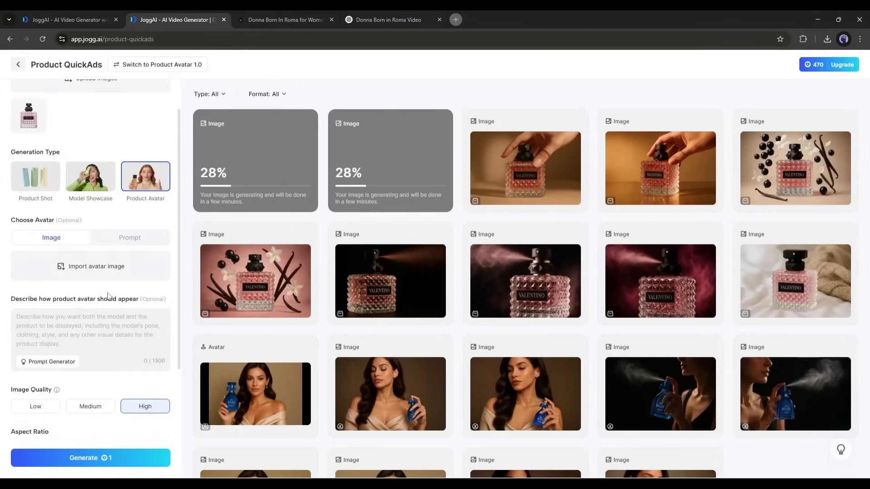
{"action": "left_click", "coordinate": [95, 268]}
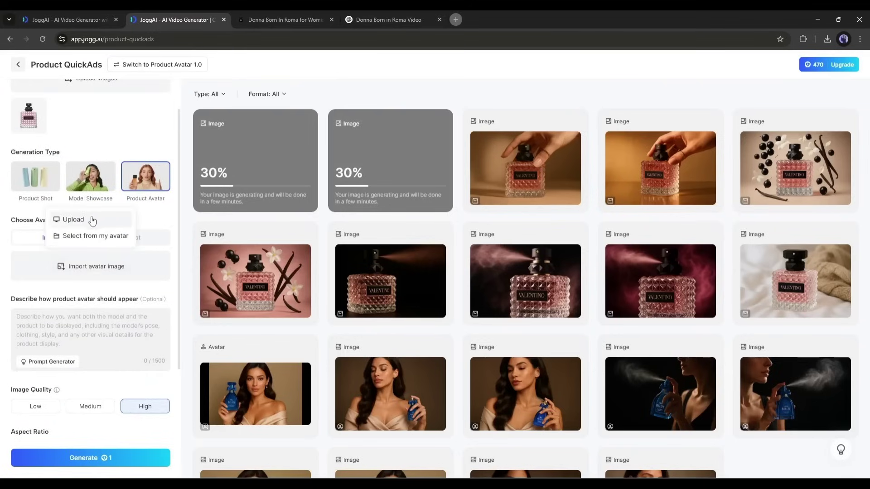
{"action": "left_click", "coordinate": [76, 225]}
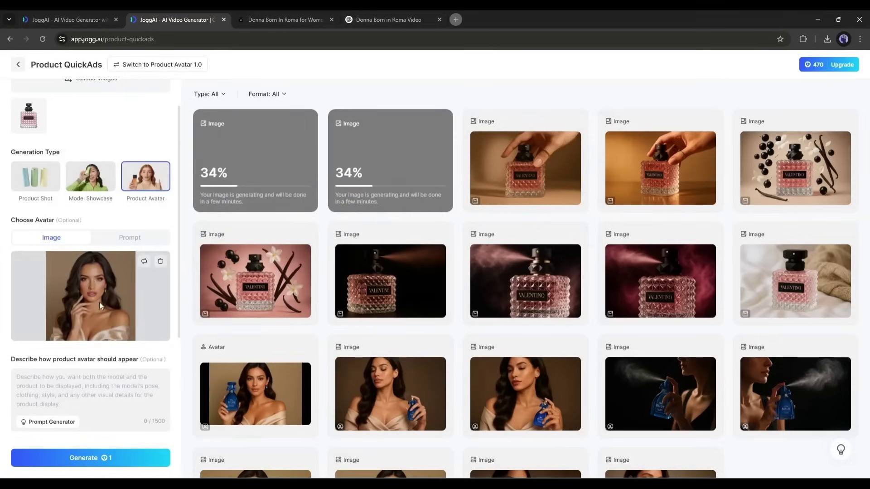
{"action": "scroll", "coordinate": [99, 302], "scroll_direction": "down", "scroll_amount": 3}
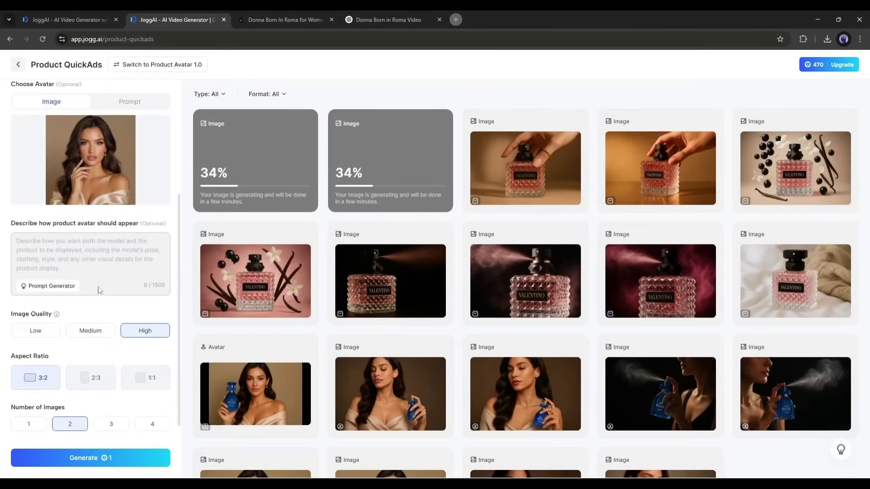
{"action": "scroll", "coordinate": [71, 252], "scroll_direction": "up", "scroll_amount": 1}
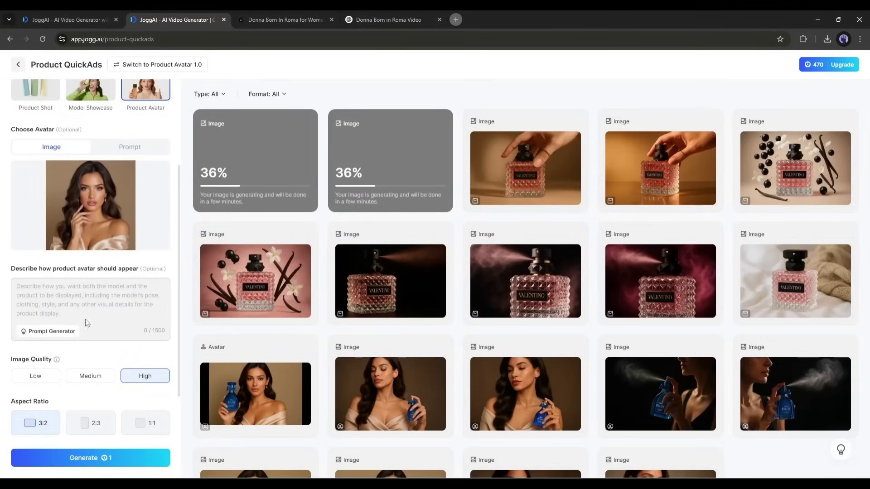
Step: Build a luxury boutique, Cinematic, one-hand-gesturing prompt and generate 2 Product Avatar images
{"action": "left_click", "coordinate": [51, 330]}
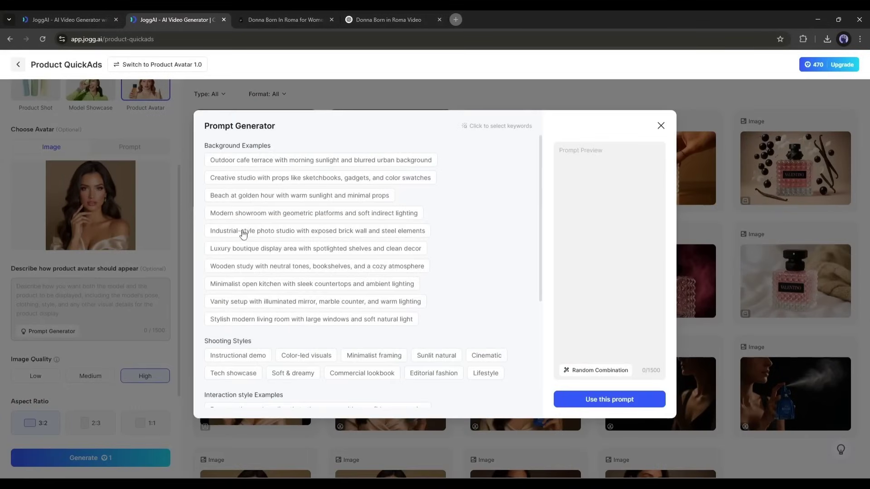
{"action": "left_click", "coordinate": [240, 255]}
{"action": "scroll", "coordinate": [260, 272], "scroll_direction": "down", "scroll_amount": 2}
{"action": "left_click", "coordinate": [496, 265]}
{"action": "scroll", "coordinate": [223, 243], "scroll_direction": "down", "scroll_amount": 2}
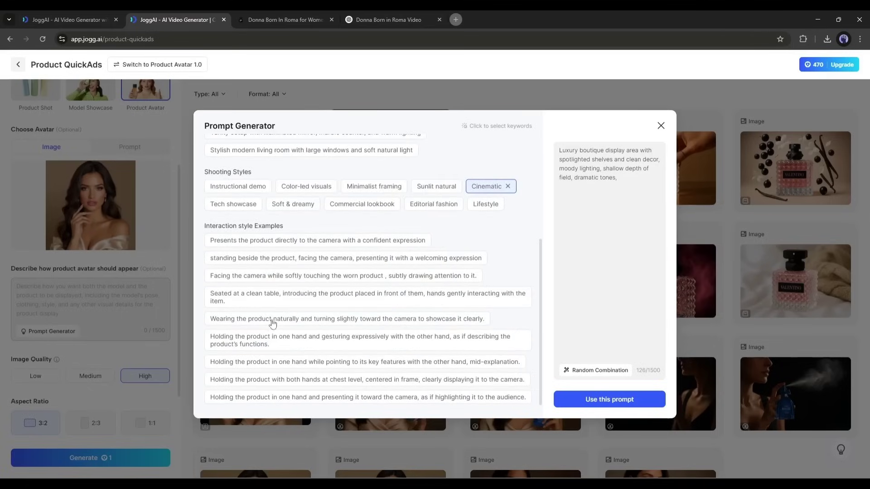
{"action": "left_click", "coordinate": [254, 345]}
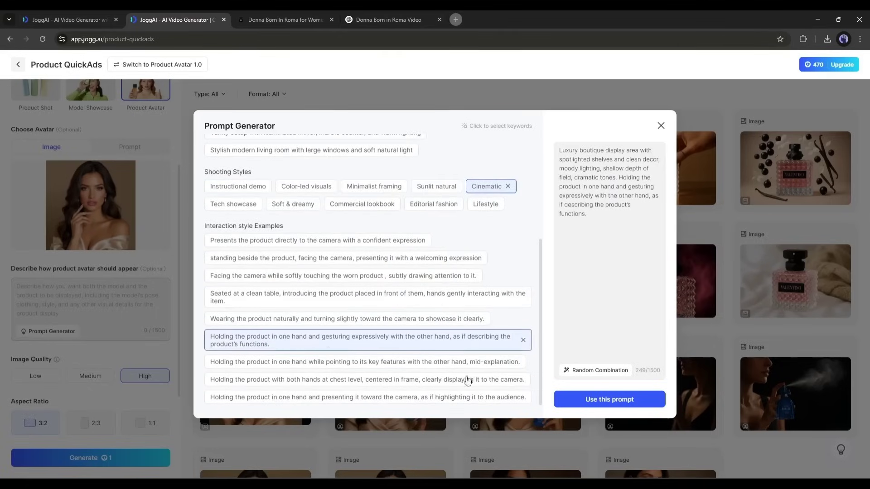
{"action": "left_click", "coordinate": [579, 399]}
{"action": "scroll", "coordinate": [86, 344], "scroll_direction": "down", "scroll_amount": 2}
{"action": "left_click", "coordinate": [70, 409]}
{"action": "left_click", "coordinate": [100, 457]}
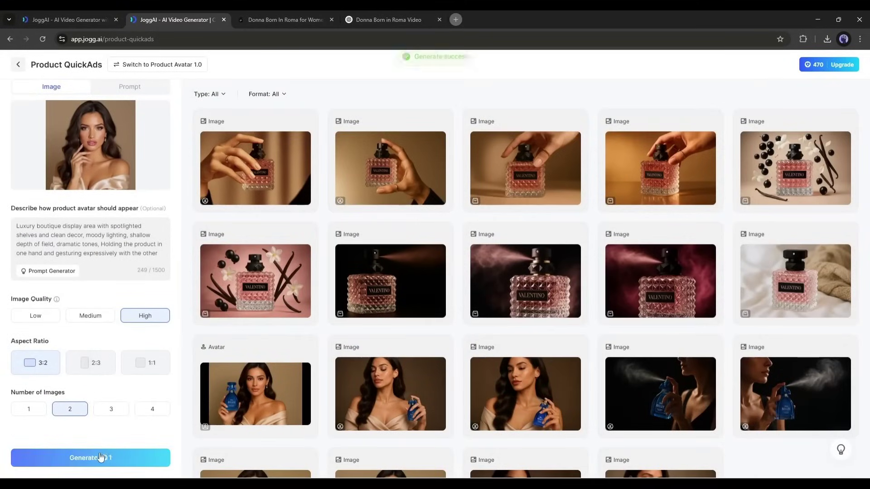
Step: Take the Scene 5 description from ChatGPT and generate two more images from the new prompt
{"action": "left_click", "coordinate": [362, 13]}
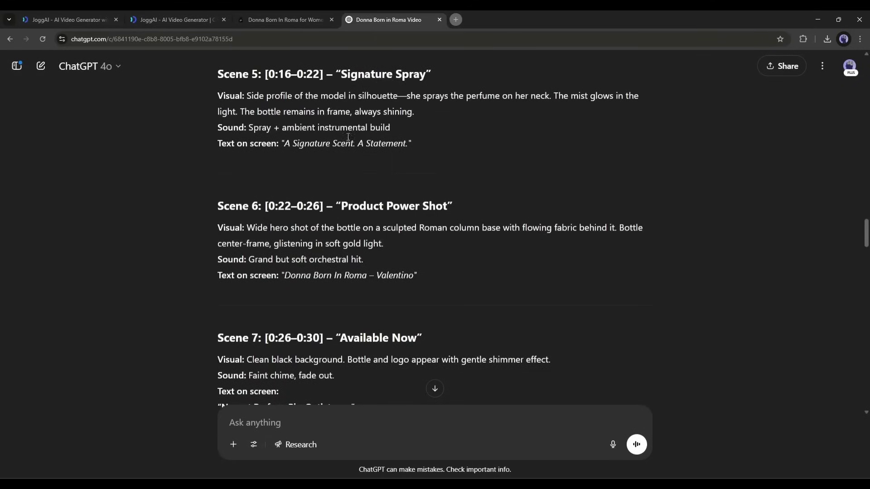
{"action": "left_click_drag", "start_coordinate": [251, 96], "coordinate": [397, 95]}
{"action": "left_click", "coordinate": [177, 20]}
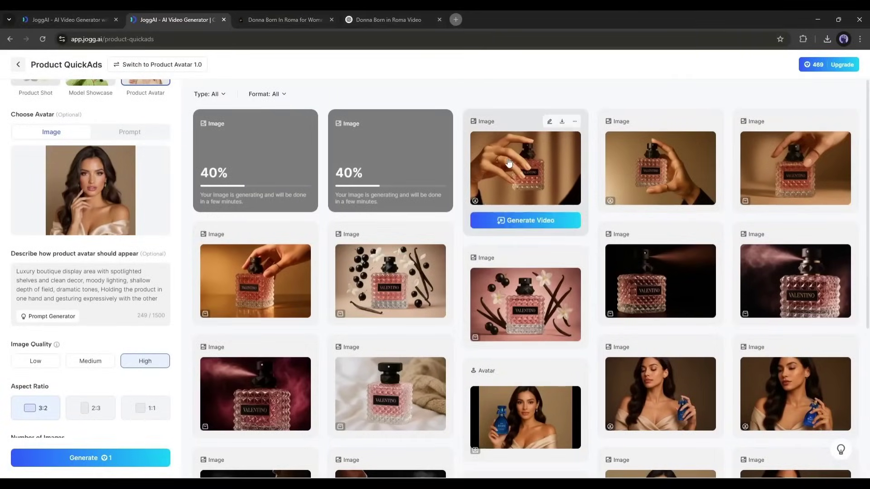
{"action": "left_click", "coordinate": [509, 161]}
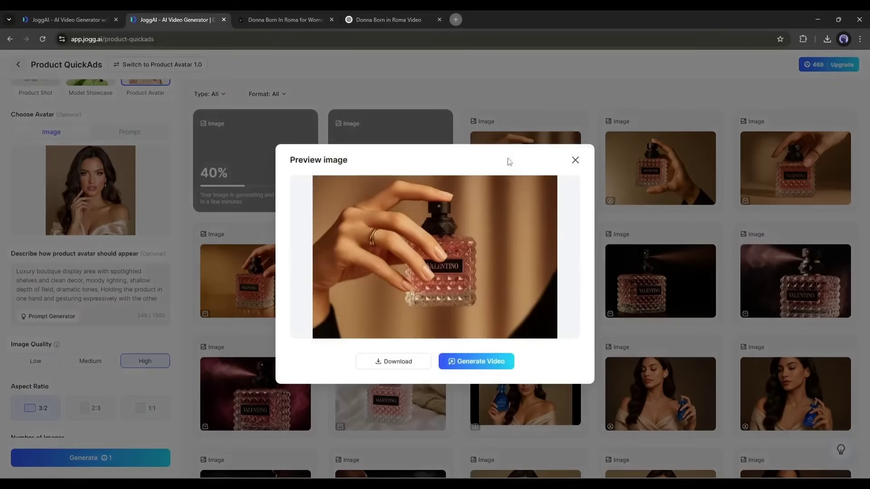
{"action": "left_click", "coordinate": [574, 160]}
{"action": "triple_click", "coordinate": [57, 280]}
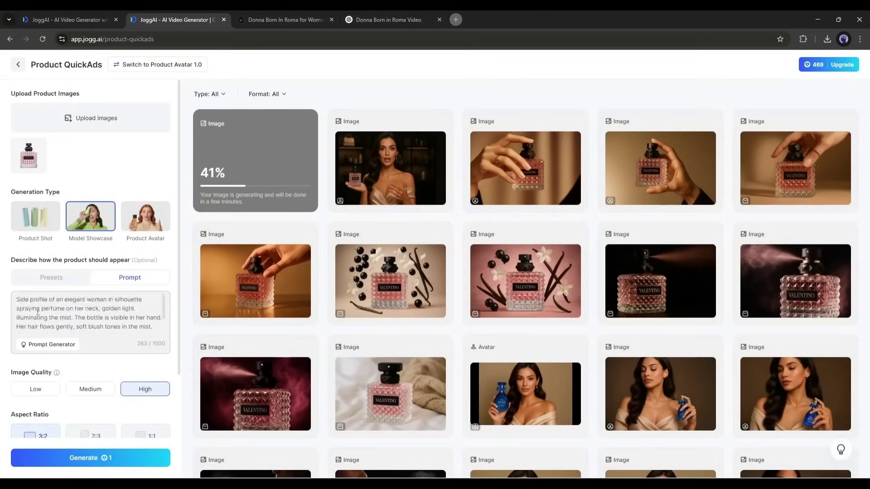
{"action": "scroll", "coordinate": [91, 272], "scroll_direction": "down", "scroll_amount": 2}
{"action": "left_click", "coordinate": [146, 457]}
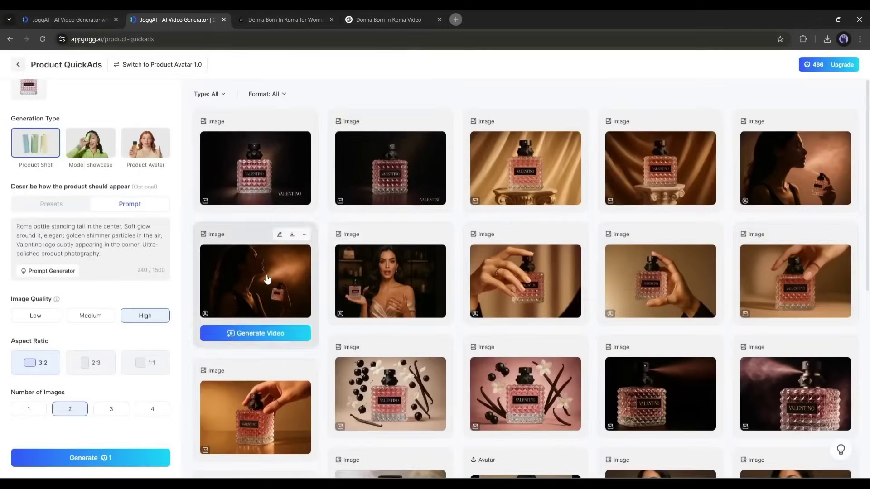
Step: Enlarge the woman-with-perfume, dark bottle and golden pedestal images, then find the white-fabric bottle shot
{"action": "left_click", "coordinate": [267, 280]}
{"action": "left_click", "coordinate": [575, 162]}
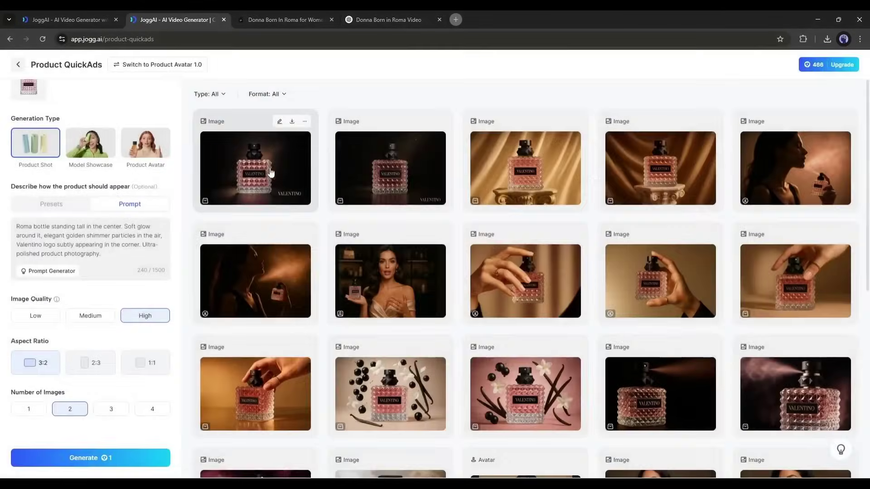
{"action": "left_click", "coordinate": [291, 171]}
{"action": "left_click", "coordinate": [576, 161]}
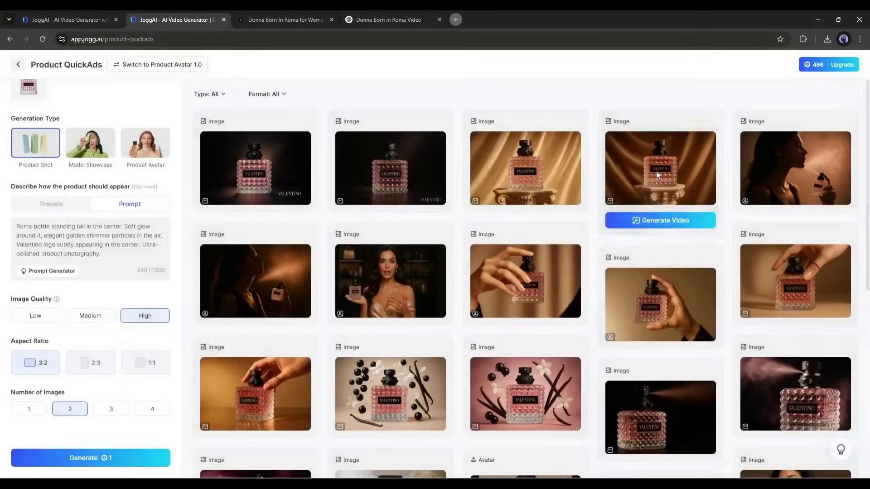
{"action": "left_click", "coordinate": [657, 168]}
{"action": "left_click", "coordinate": [573, 159]}
{"action": "left_click", "coordinate": [417, 165]}
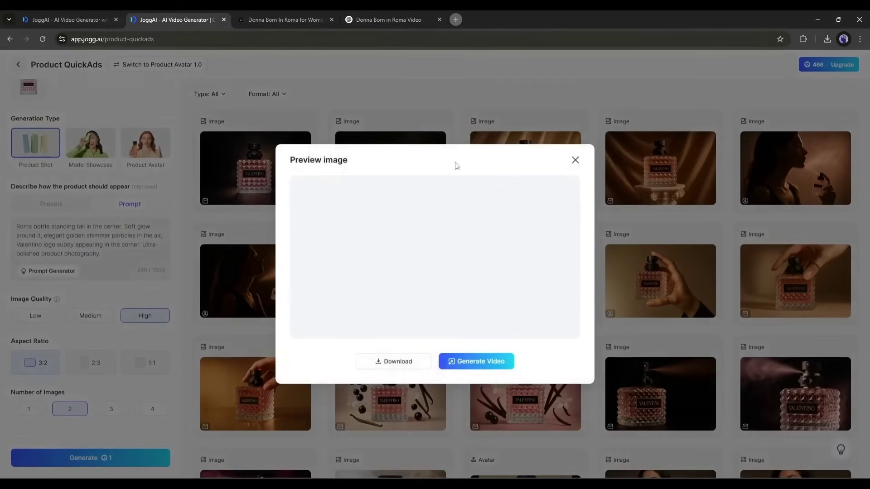
{"action": "left_click", "coordinate": [574, 162]}
{"action": "scroll", "coordinate": [367, 246], "scroll_direction": "down", "scroll_amount": 5}
{"action": "scroll", "coordinate": [367, 245], "scroll_direction": "up", "scroll_amount": 4}
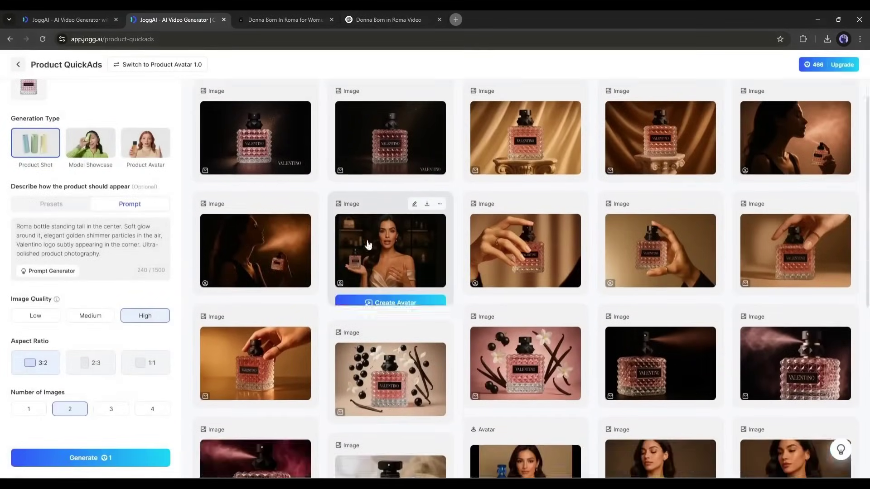
{"action": "scroll", "coordinate": [358, 226], "scroll_direction": "down", "scroll_amount": 4}
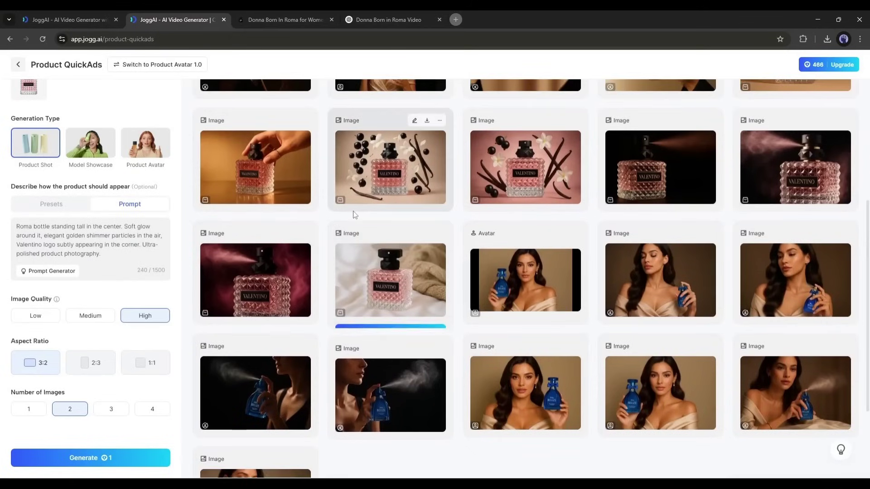
{"action": "mouse_move", "coordinate": [380, 286]}
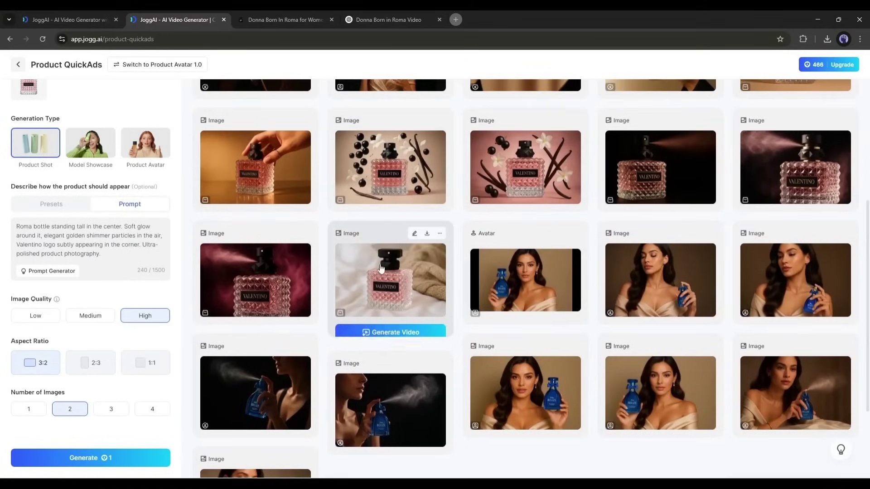
Step: Start a video from the white-fabric bottle image using the Scene 1 visual description as prompt
{"action": "left_click", "coordinate": [384, 331]}
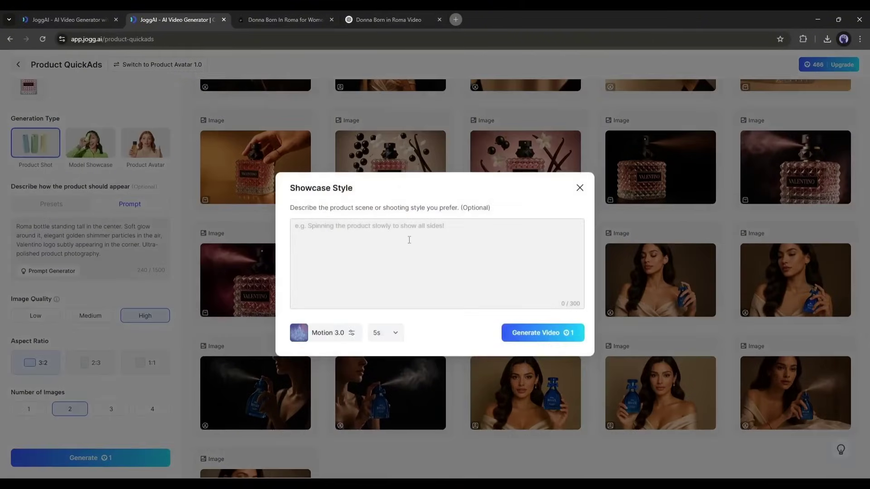
{"action": "left_click", "coordinate": [389, 19]}
{"action": "scroll", "coordinate": [251, 323], "scroll_direction": "up", "scroll_amount": 15}
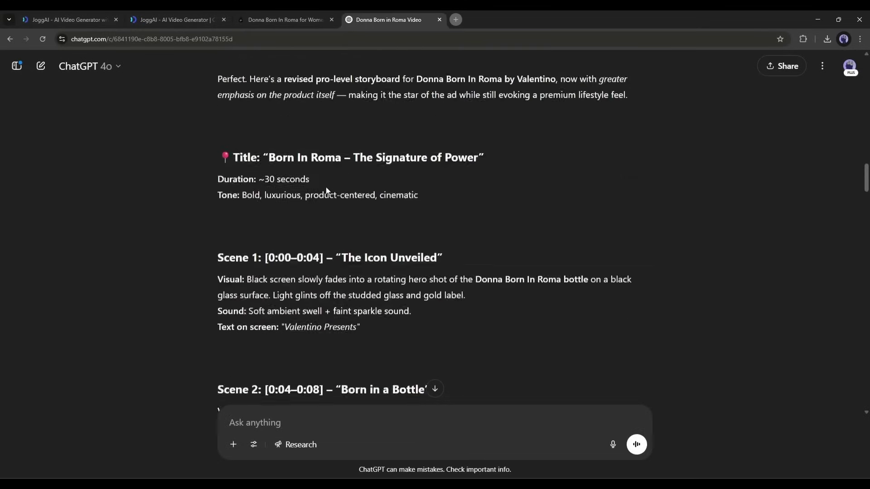
{"action": "left_click_drag", "start_coordinate": [251, 323], "coordinate": [470, 343]}
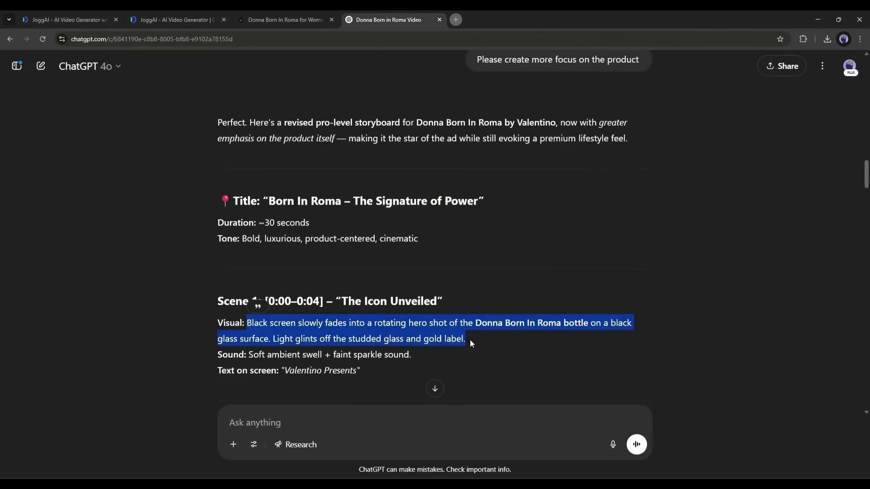
{"action": "key", "text": "ctrl+c"}
{"action": "key", "text": "ctrl+shift+Tab"}
{"action": "key", "text": "ctrl+shift+Tab"}
{"action": "key", "text": "ctrl+v"}
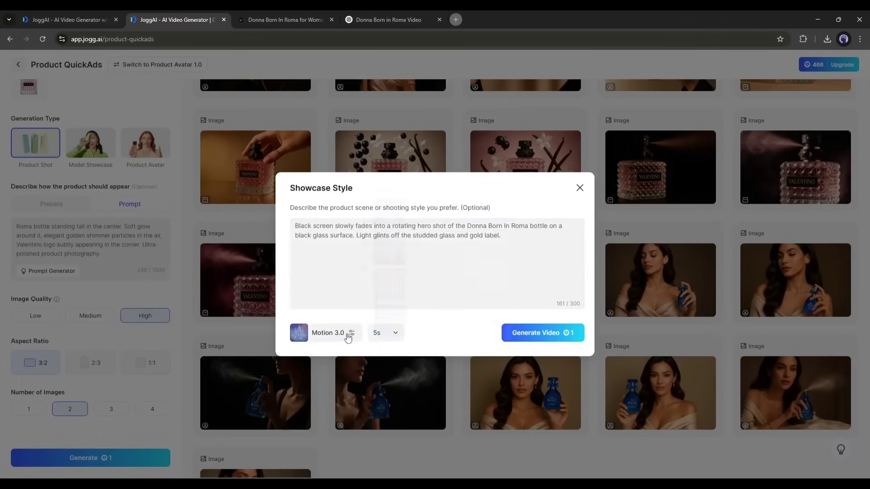
Step: Keep Motion 3.0 and 5s length and generate the bottle video
{"action": "left_click", "coordinate": [347, 335]}
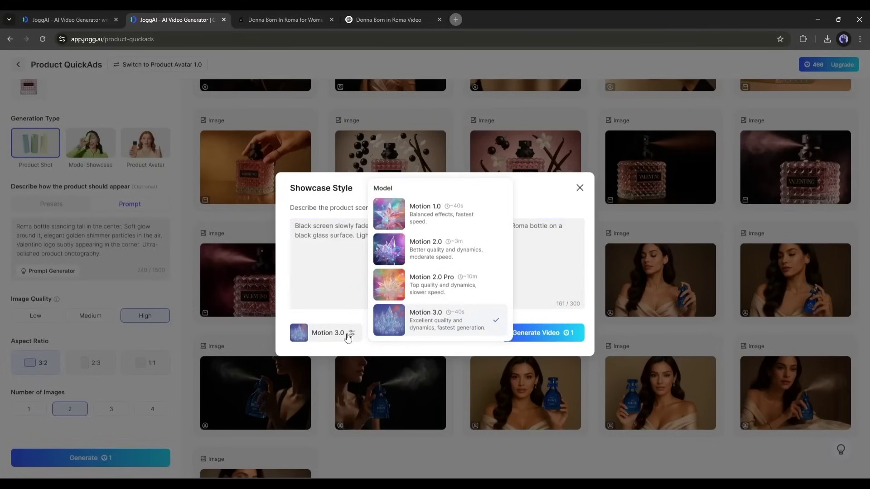
{"action": "left_click", "coordinate": [349, 335]}
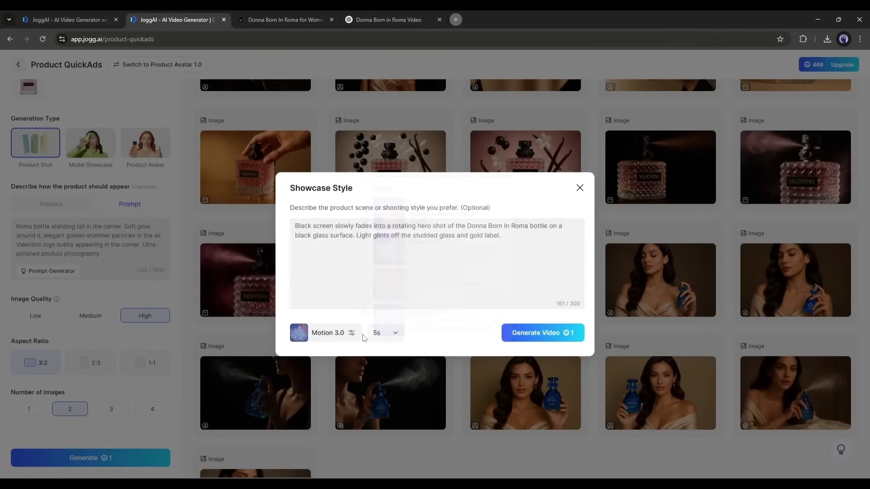
{"action": "left_click", "coordinate": [390, 335]}
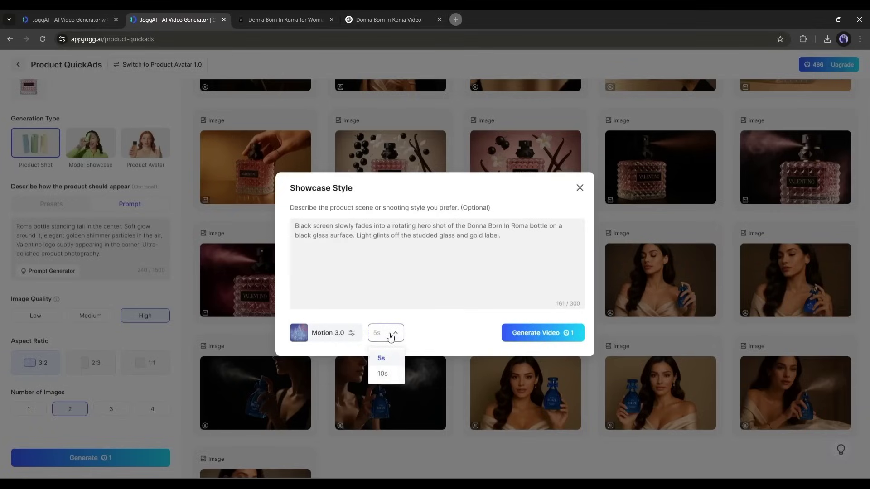
{"action": "left_click", "coordinate": [390, 335]}
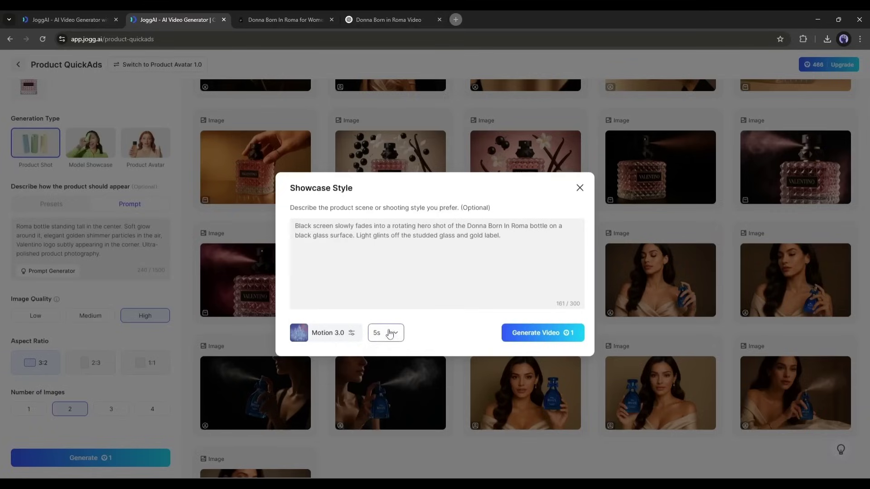
{"action": "left_click", "coordinate": [560, 336]}
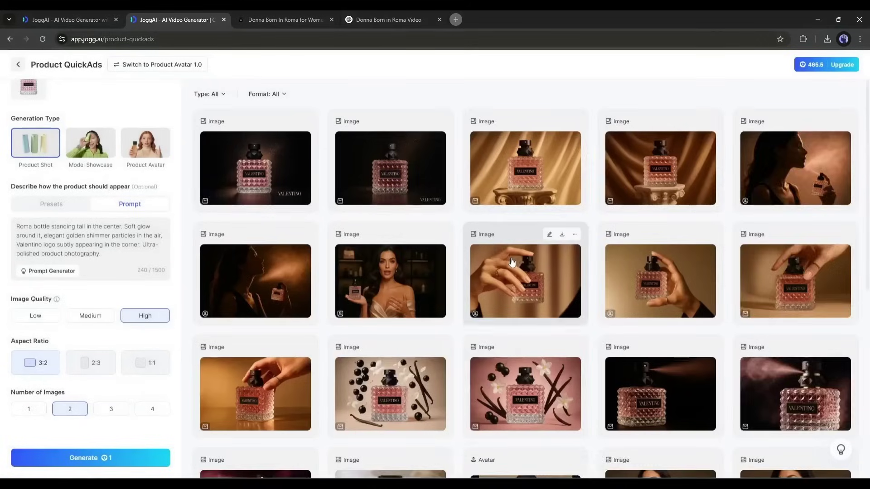
{"action": "scroll", "coordinate": [434, 278], "scroll_direction": "down", "scroll_amount": 2}
{"action": "scroll", "coordinate": [429, 277], "scroll_direction": "down", "scroll_amount": 1}
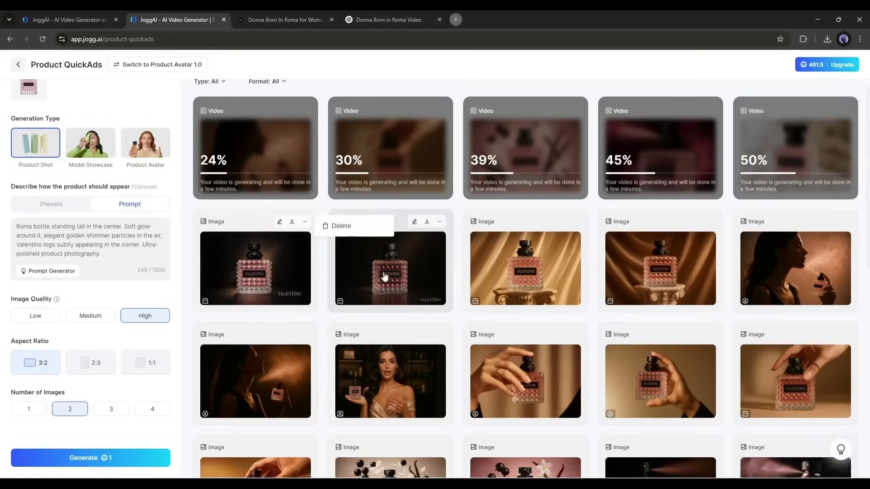
{"action": "scroll", "coordinate": [385, 253], "scroll_direction": "down", "scroll_amount": 3}
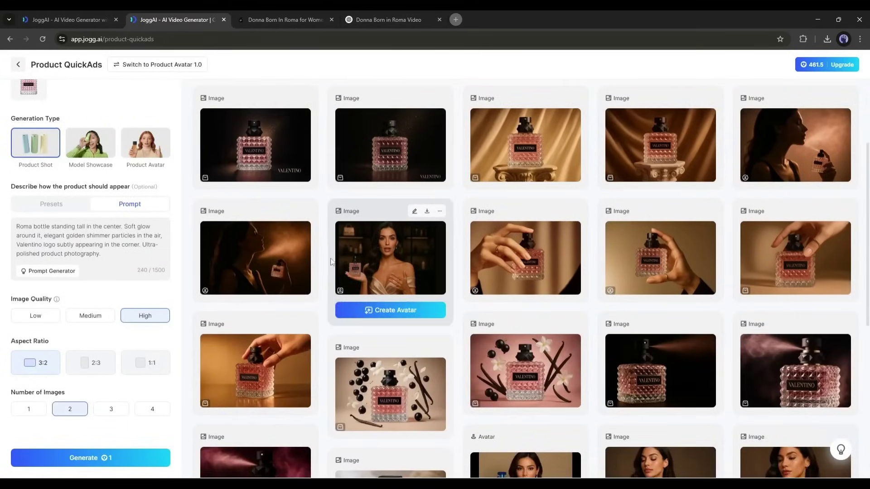
Step: Create a Smile-style talking avatar from the model image with the Serafina voice (Female, English)
{"action": "left_click", "coordinate": [373, 312]}
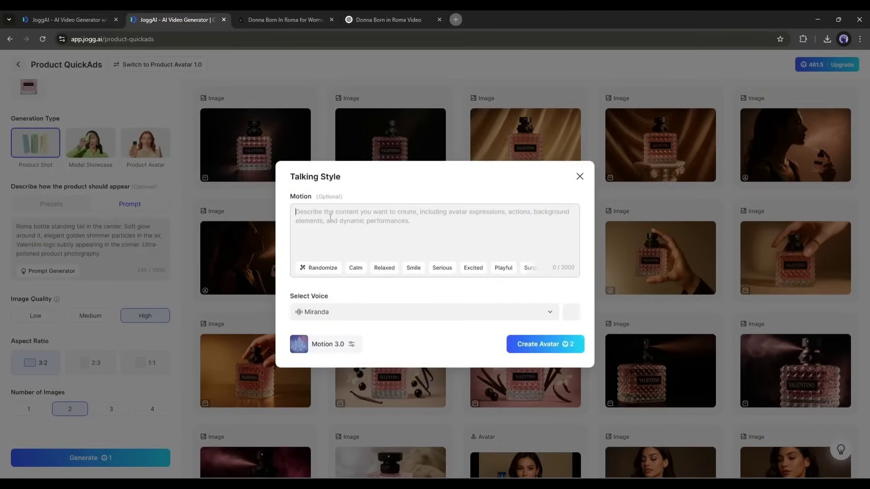
{"action": "left_click", "coordinate": [416, 270]}
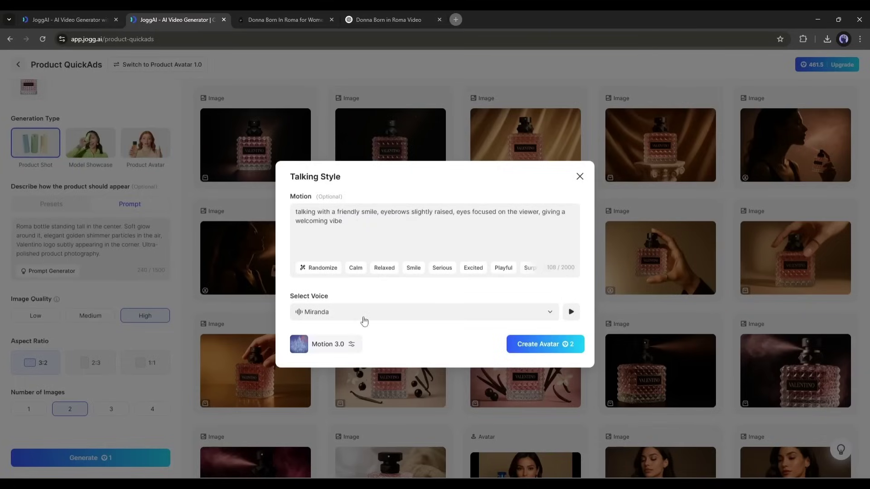
{"action": "left_click", "coordinate": [545, 316]}
{"action": "left_click", "coordinate": [329, 258]}
{"action": "left_click", "coordinate": [281, 170]}
{"action": "left_click", "coordinate": [272, 208]}
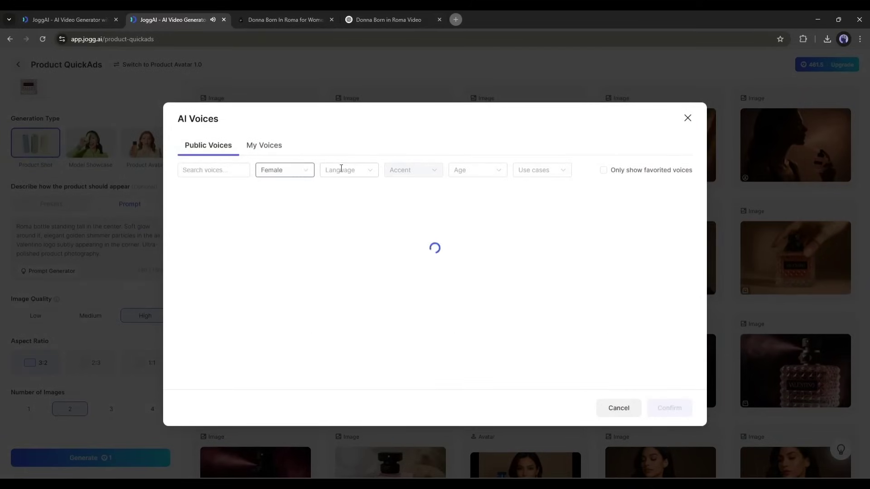
{"action": "left_click", "coordinate": [346, 170]}
{"action": "left_click", "coordinate": [346, 234]}
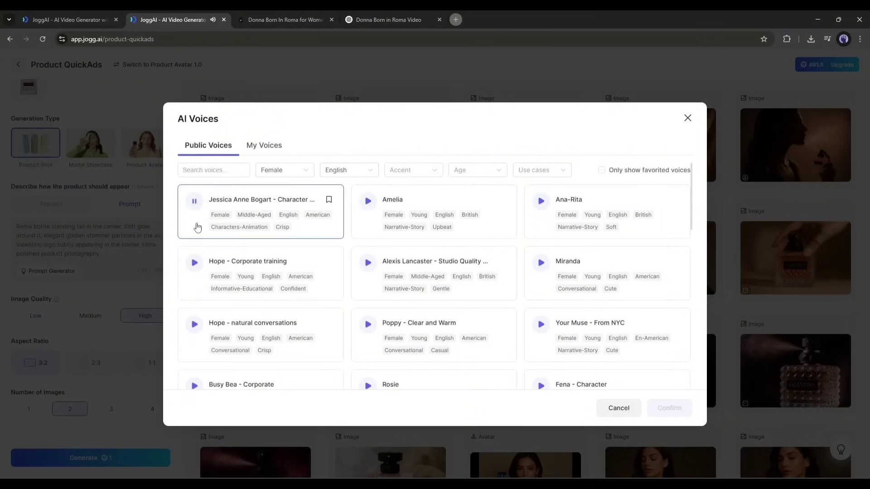
{"action": "scroll", "coordinate": [362, 362], "scroll_direction": "down", "scroll_amount": 4}
{"action": "left_click", "coordinate": [362, 295]}
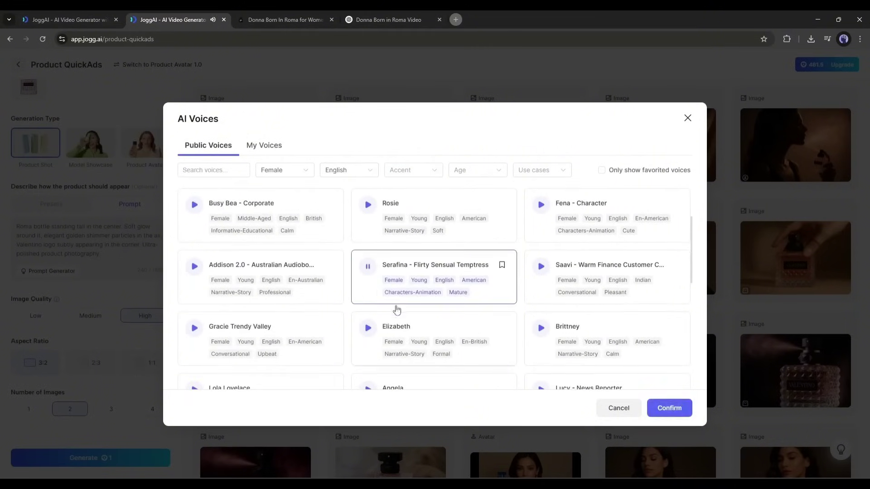
{"action": "left_click", "coordinate": [668, 408]}
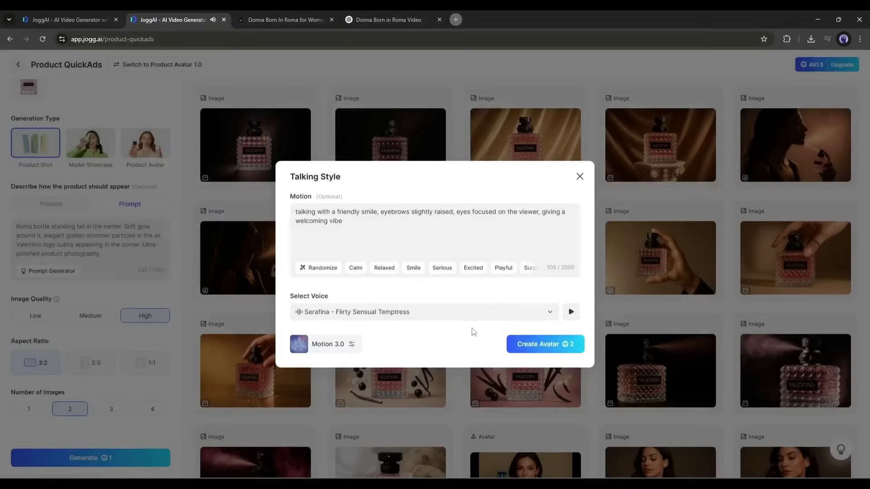
{"action": "left_click", "coordinate": [528, 344]}
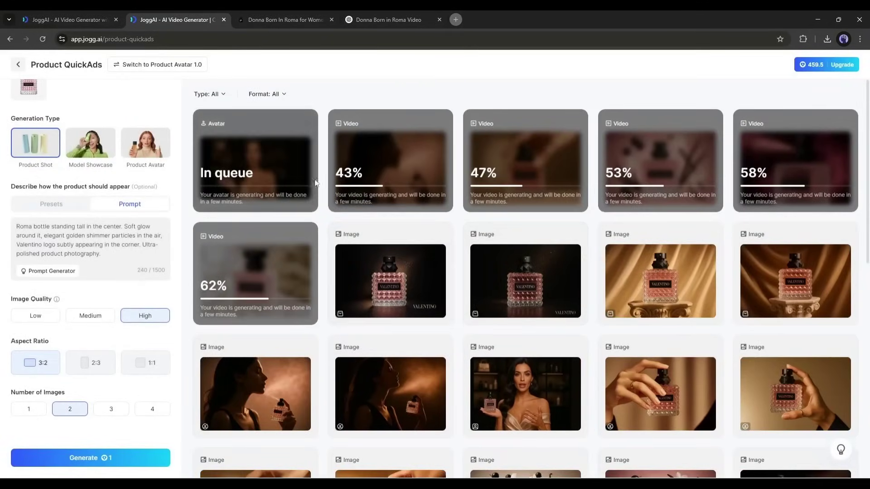
Step: Generate two more bottle videos, each with a pasted ChatGPT scene description as prompt
{"action": "scroll", "coordinate": [292, 236], "scroll_direction": "down", "scroll_amount": 1}
{"action": "left_click", "coordinate": [388, 20]}
{"action": "left_click", "coordinate": [177, 20]}
{"action": "left_click", "coordinate": [800, 287]}
{"action": "key", "text": "ctrl+v"}
{"action": "left_click", "coordinate": [537, 333]}
{"action": "left_click", "coordinate": [388, 19]}
{"action": "left_click", "coordinate": [176, 20]}
{"action": "left_click", "coordinate": [800, 287]}
{"action": "key", "text": "ctrl+v"}
{"action": "left_click", "coordinate": [539, 332]}
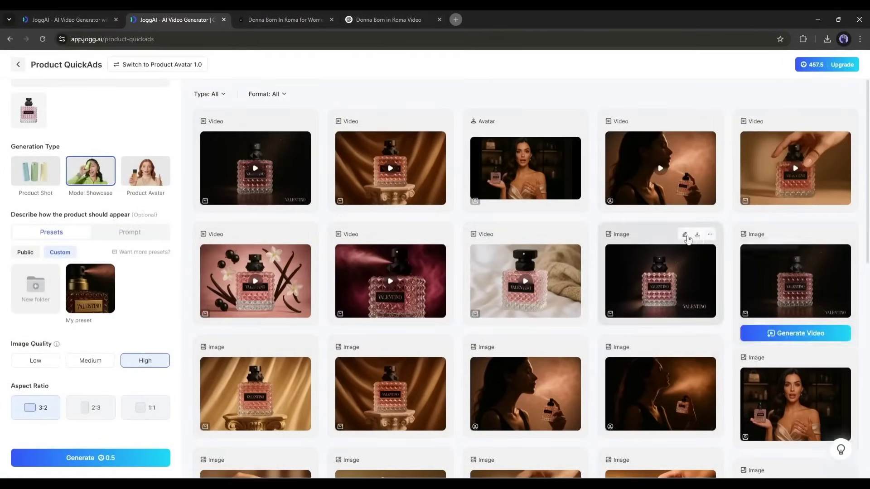
Step: Preview the finished bottle videos, including the hand-on-bottle clip, and start another bottle video
{"action": "left_click", "coordinate": [524, 278]}
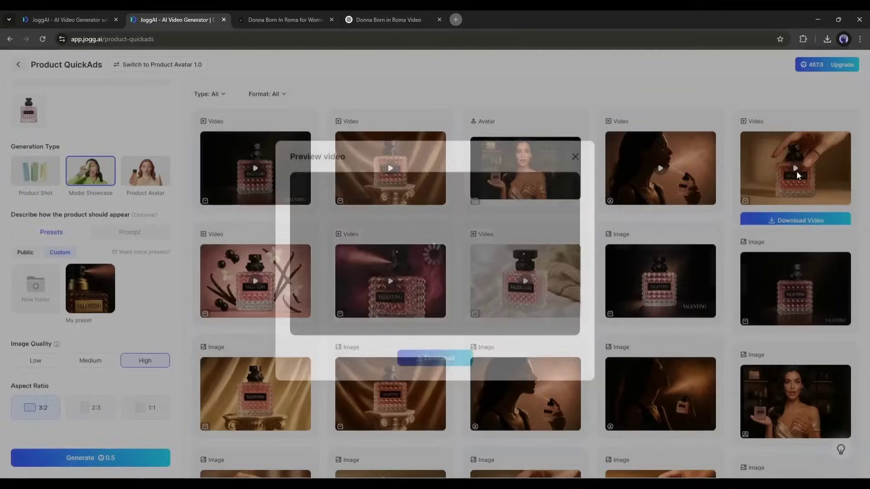
{"action": "left_click", "coordinate": [797, 175]}
{"action": "left_click", "coordinate": [574, 161]}
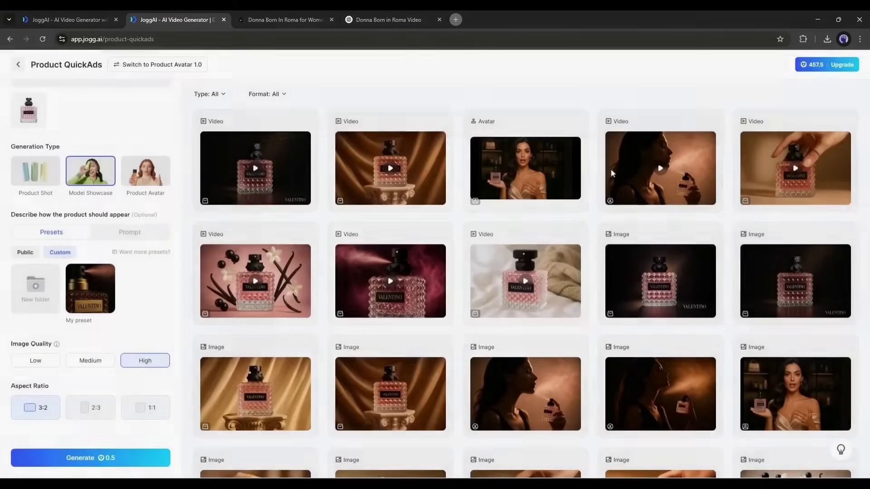
{"action": "scroll", "coordinate": [483, 295], "scroll_direction": "down", "scroll_amount": 5}
{"action": "left_click", "coordinate": [525, 217]}
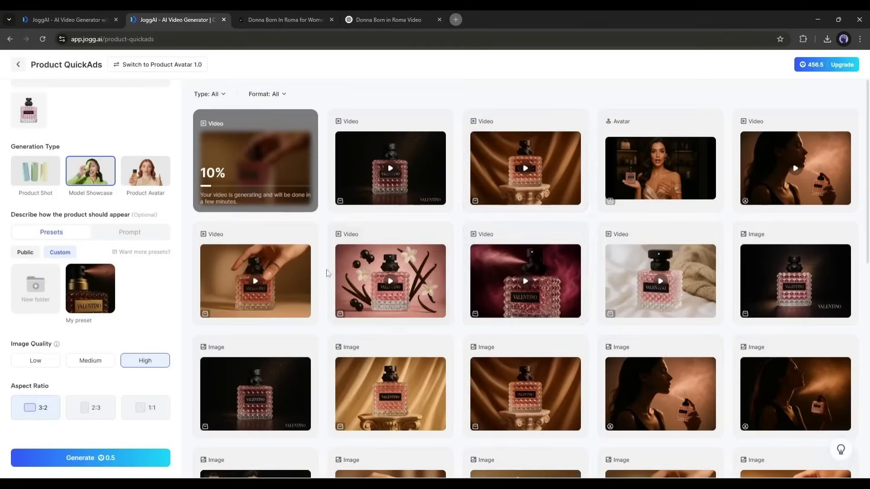
{"action": "scroll", "coordinate": [367, 334], "scroll_direction": "down", "scroll_amount": 2}
{"action": "scroll", "coordinate": [368, 334], "scroll_direction": "up", "scroll_amount": 2}
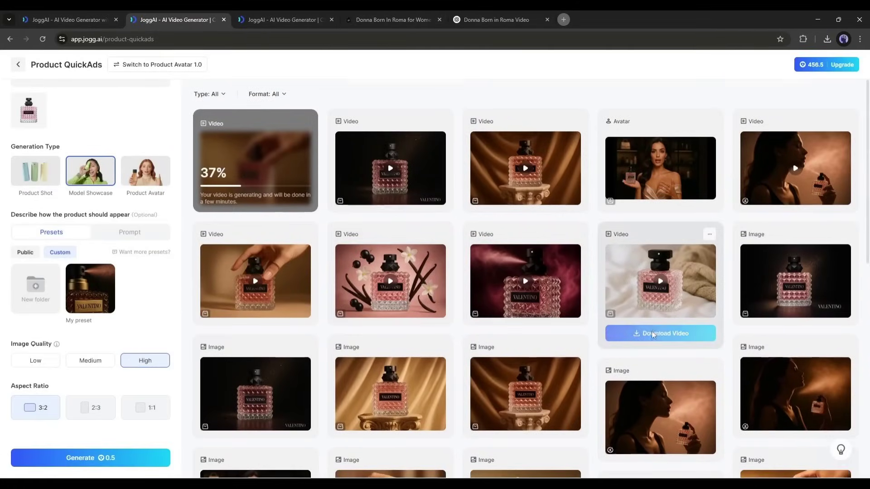
Step: Download the white-fabric and pink-mist bottle videos and preview the finished talking avatar
{"action": "left_click", "coordinate": [653, 334]}
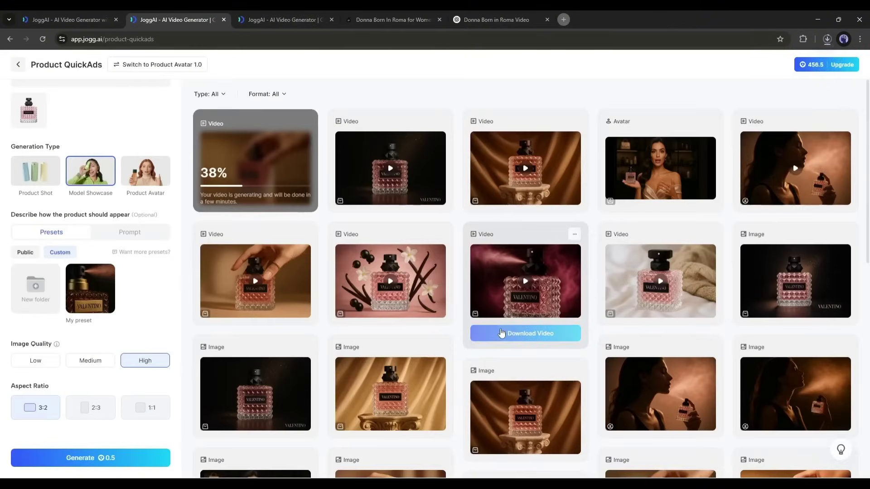
{"action": "left_click", "coordinate": [502, 334]}
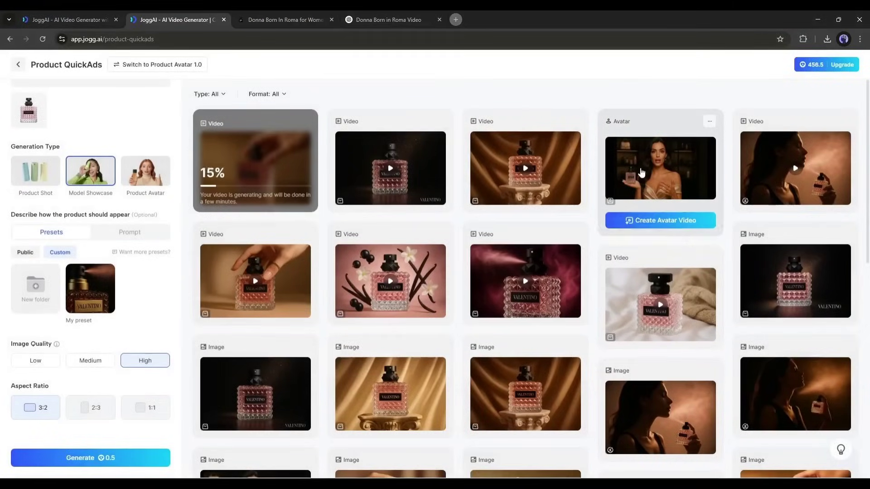
{"action": "left_click", "coordinate": [640, 174]}
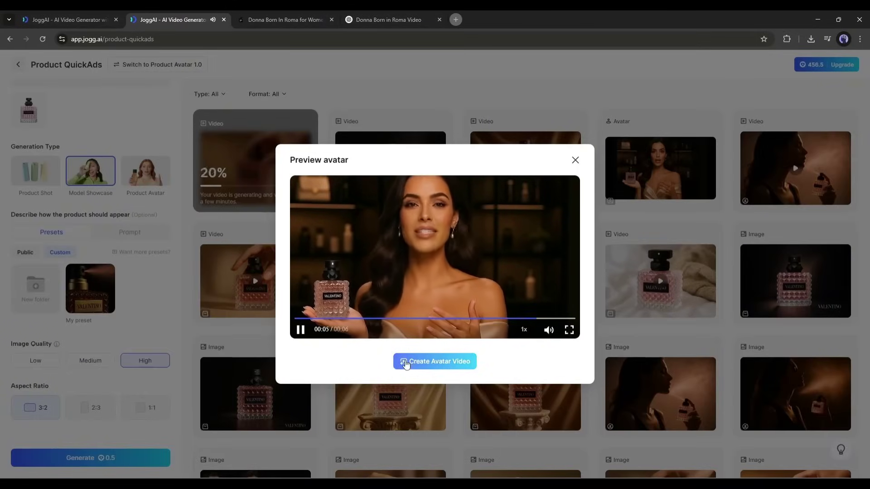
Step: Create an avatar video from the talking avatar and render Colette 0605 in 16:9
{"action": "left_click", "coordinate": [406, 363]}
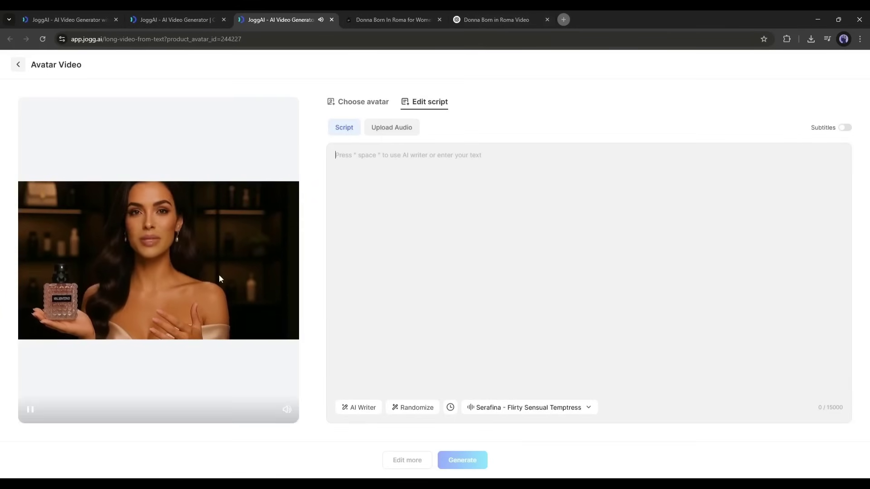
{"action": "left_click", "coordinate": [462, 14]}
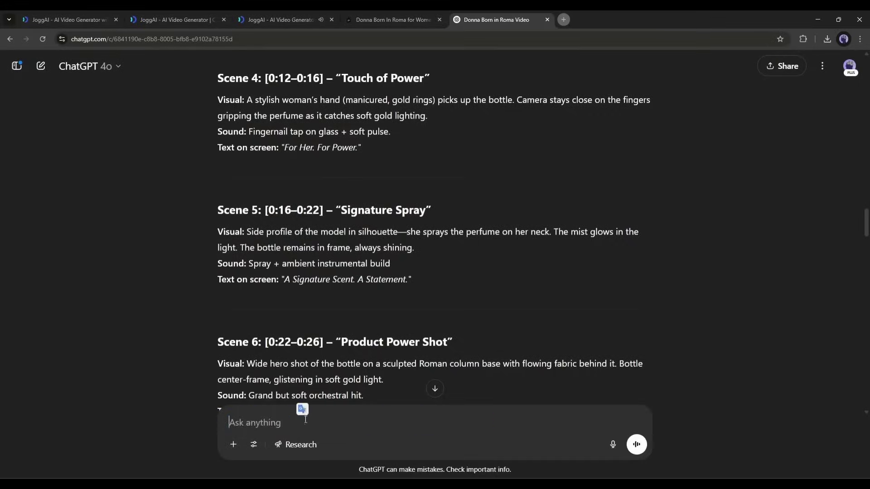
{"action": "left_click", "coordinate": [297, 10]}
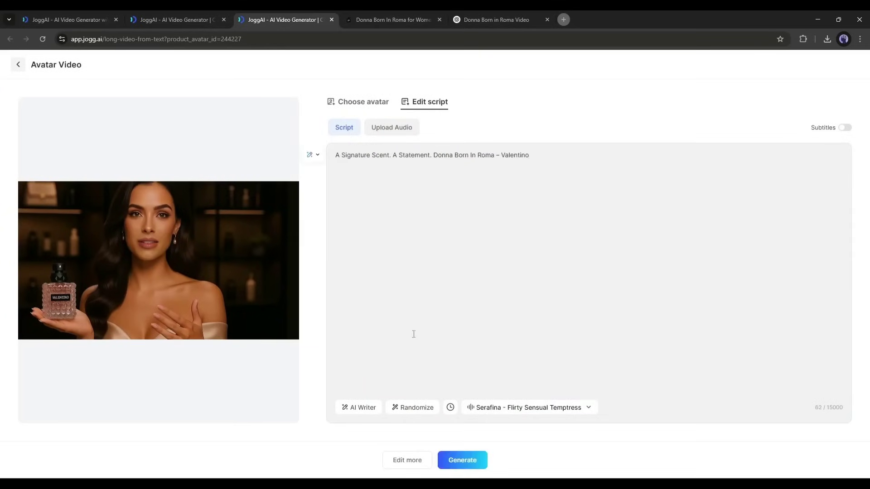
{"action": "left_click", "coordinate": [451, 460]}
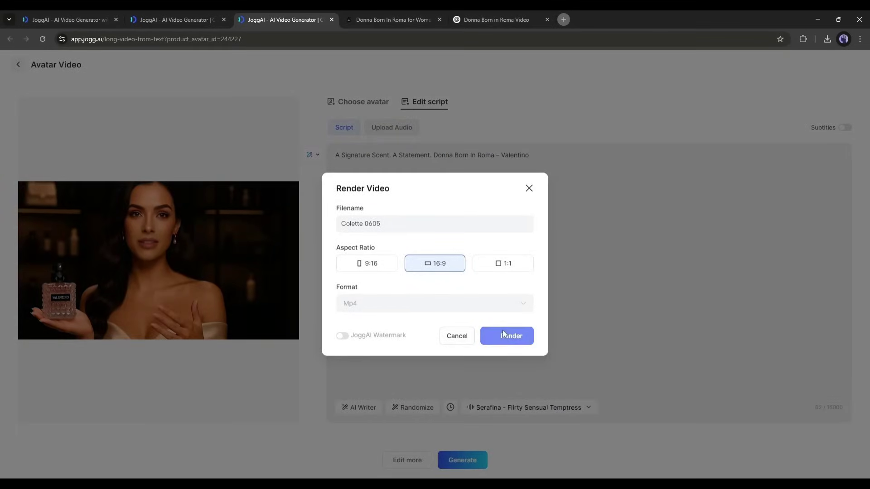
{"action": "key", "text": "Return"}
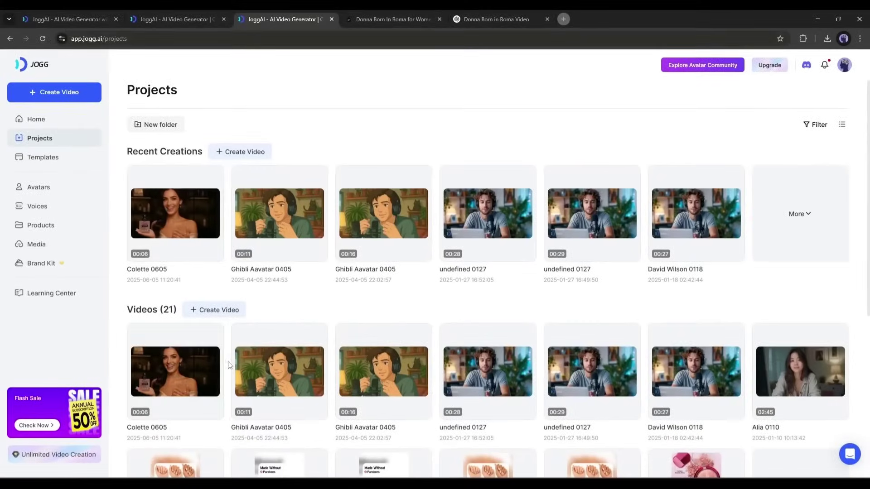
Step: Download the Colette 0605 video as mp4, then preview a generated product video
{"action": "left_click", "coordinate": [212, 178]}
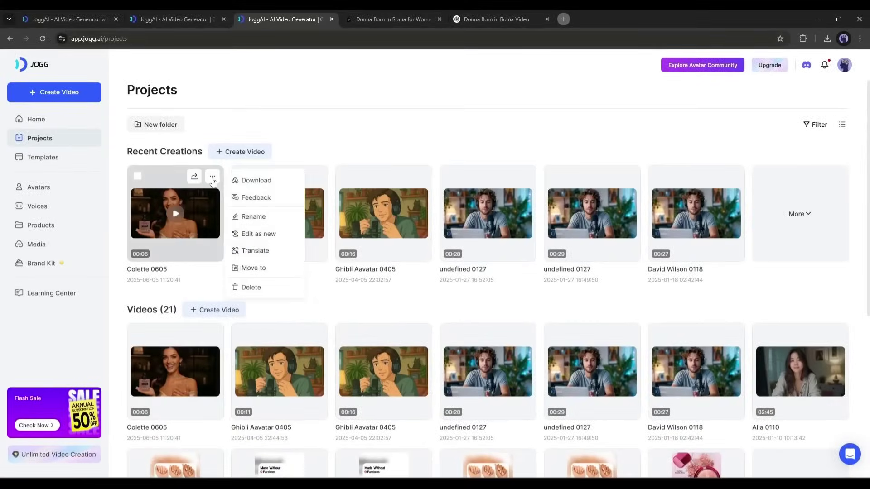
{"action": "left_click", "coordinate": [256, 181]}
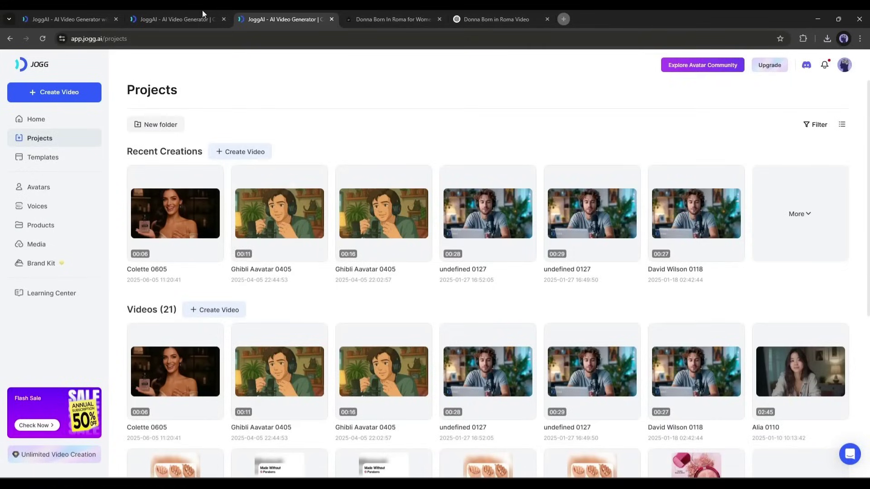
{"action": "left_click", "coordinate": [195, 18]}
{"action": "left_click", "coordinate": [392, 313]}
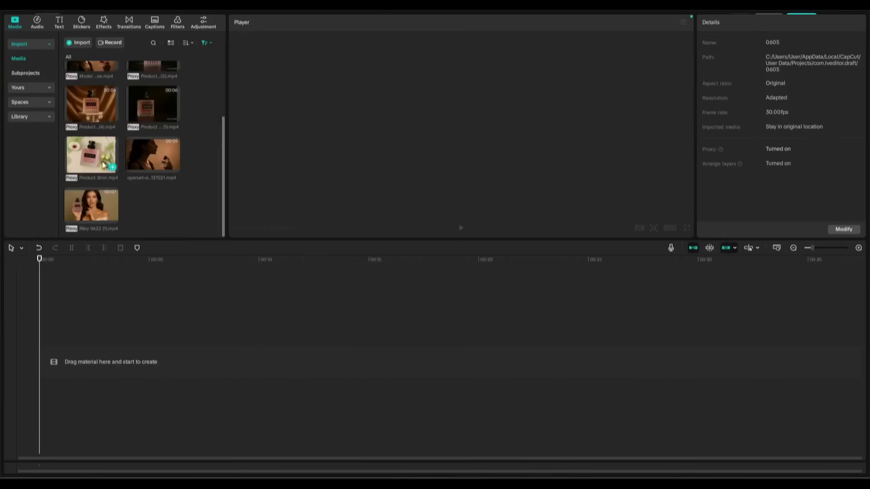
Step: Place the product shot clips, the openart clip and the avatar clip in sequence on the timeline
{"action": "left_click_drag", "start_coordinate": [90, 154], "coordinate": [93, 327]}
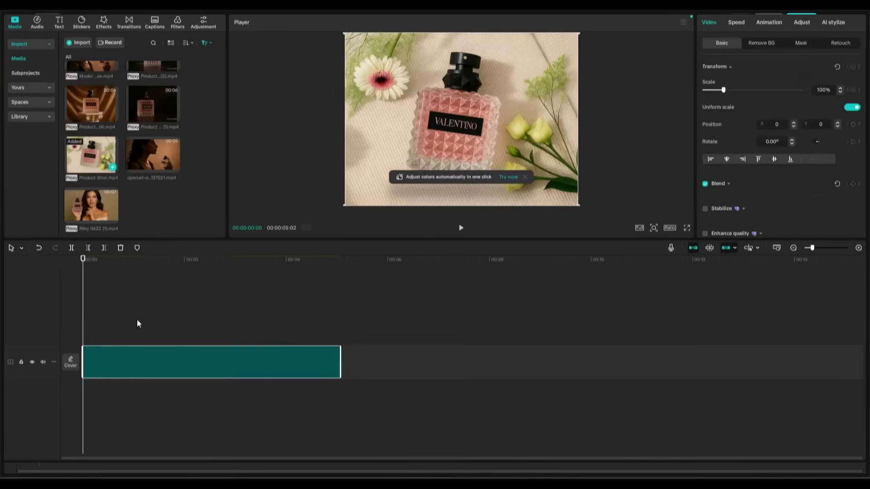
{"action": "scroll", "coordinate": [122, 145], "scroll_direction": "up", "scroll_amount": 3}
{"action": "left_click", "coordinate": [153, 183]}
{"action": "left_click", "coordinate": [174, 197]}
{"action": "left_click", "coordinate": [174, 95]}
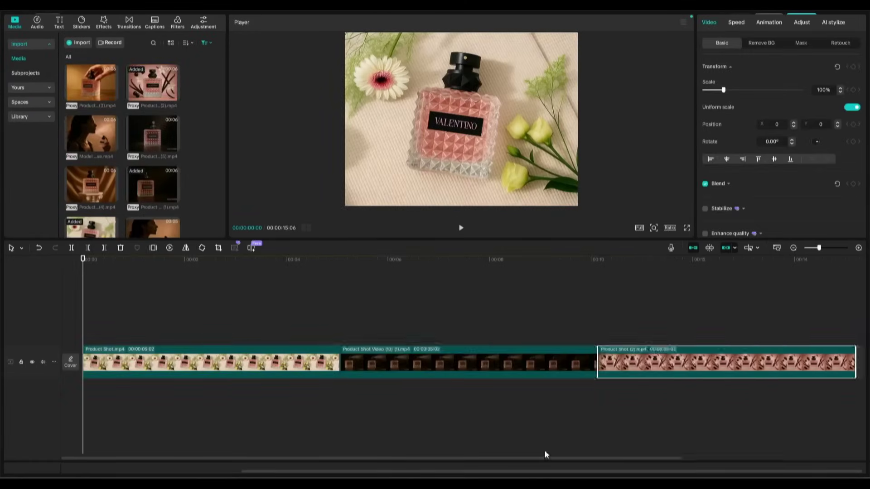
{"action": "left_click", "coordinate": [112, 198]}
{"action": "left_click_drag", "start_coordinate": [435, 471], "coordinate": [489, 471]}
{"action": "scroll", "coordinate": [122, 145], "scroll_direction": "down", "scroll_amount": 3}
{"action": "left_click_drag", "start_coordinate": [152, 154], "coordinate": [631, 330]}
{"action": "left_click", "coordinate": [607, 259]}
{"action": "left_click_drag", "start_coordinate": [585, 471], "coordinate": [596, 474]}
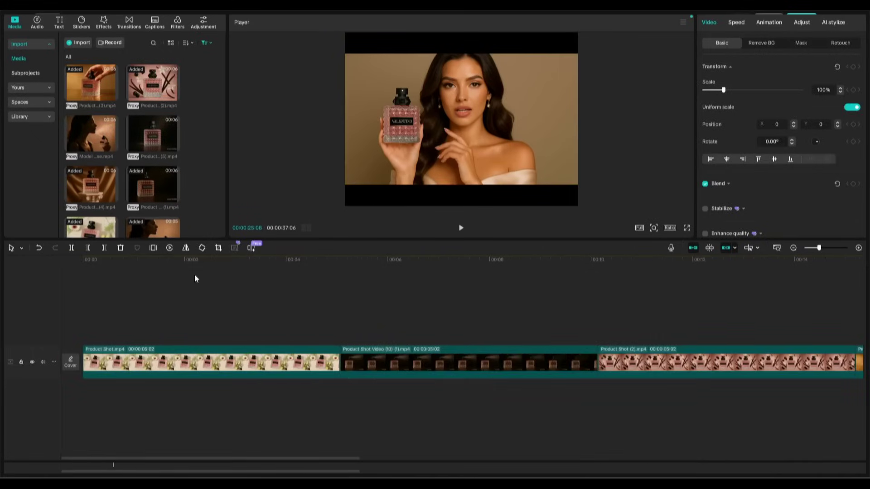
Step: Speed the first clips up to 2.00x and put Black Fade transitions at the clip joins
{"action": "left_click", "coordinate": [193, 277]}
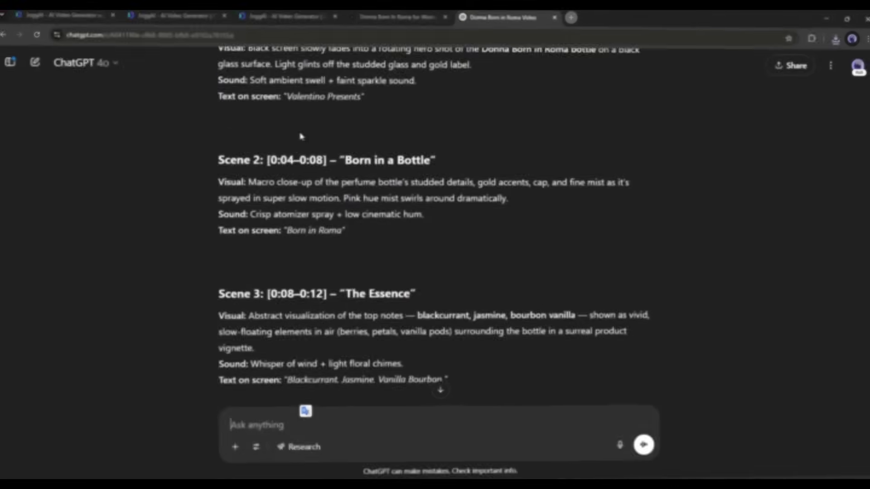
{"action": "scroll", "coordinate": [433, 390], "scroll_direction": "up", "scroll_amount": 3}
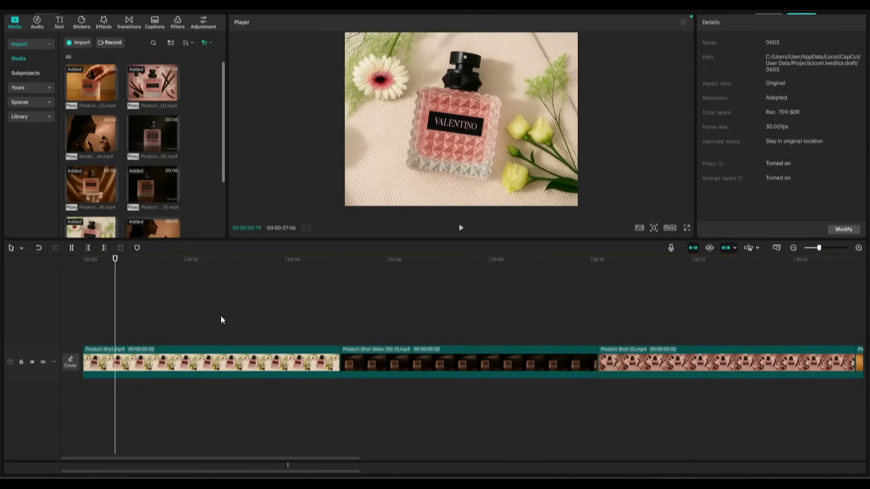
{"action": "left_click", "coordinate": [231, 359]}
{"action": "left_click", "coordinate": [738, 22]}
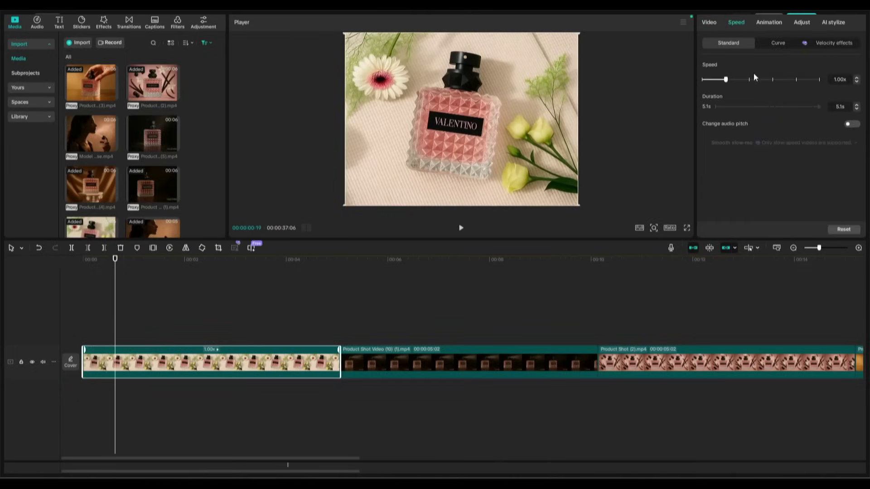
{"action": "left_click", "coordinate": [749, 80]}
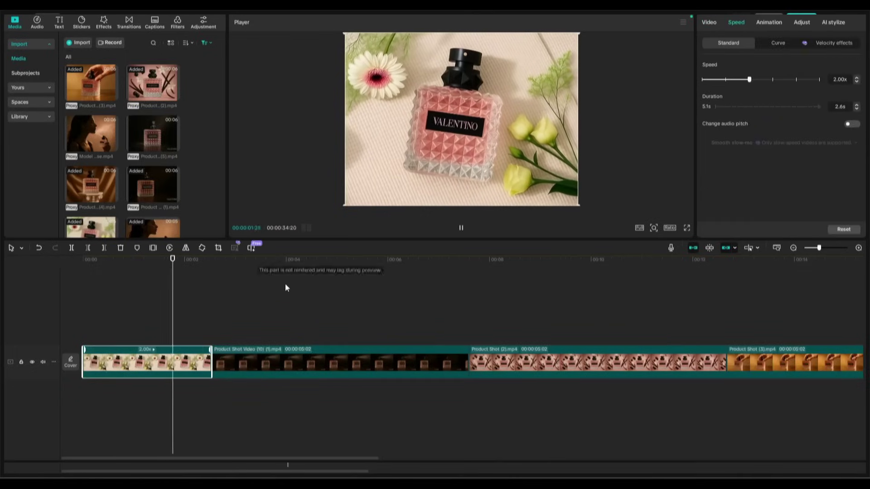
{"action": "key", "text": "space"}
{"action": "left_click", "coordinate": [749, 80]}
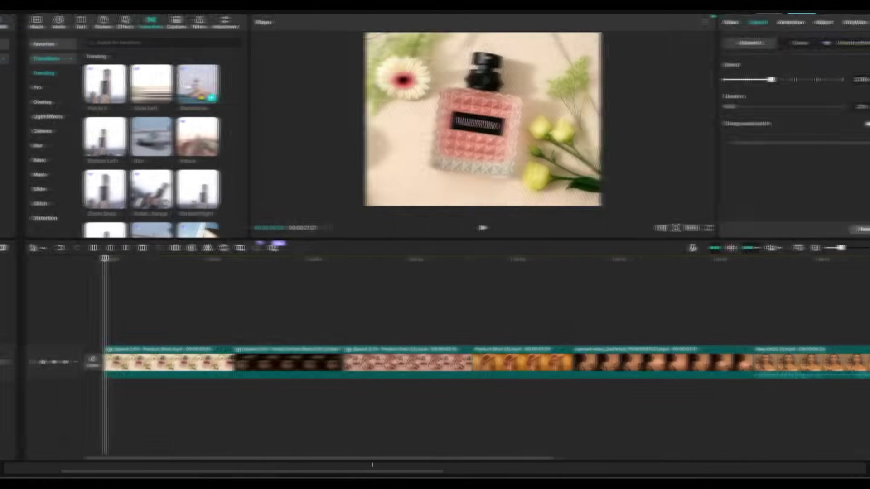
{"action": "mouse_move", "coordinate": [197, 84]}
{"action": "left_mouse_down"}
{"action": "mouse_move", "coordinate": [343, 363]}
{"action": "mouse_move", "coordinate": [573, 362]}
{"action": "left_mouse_up"}
{"action": "left_click_drag", "start_coordinate": [197, 84], "coordinate": [755, 362]}
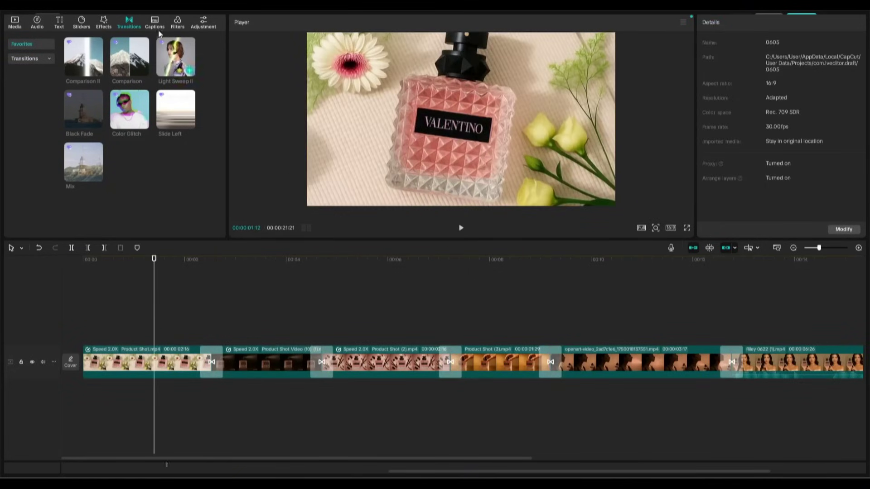
Step: Search sound effects for 'ambient background' and generate a soft ambient swell sound effect
{"action": "left_click", "coordinate": [37, 23]}
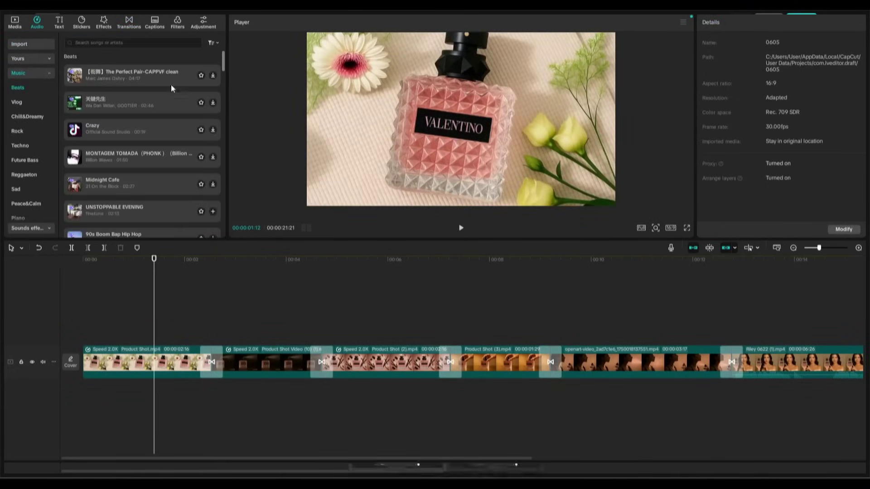
{"action": "left_click_drag", "start_coordinate": [249, 218], "coordinate": [280, 218]}
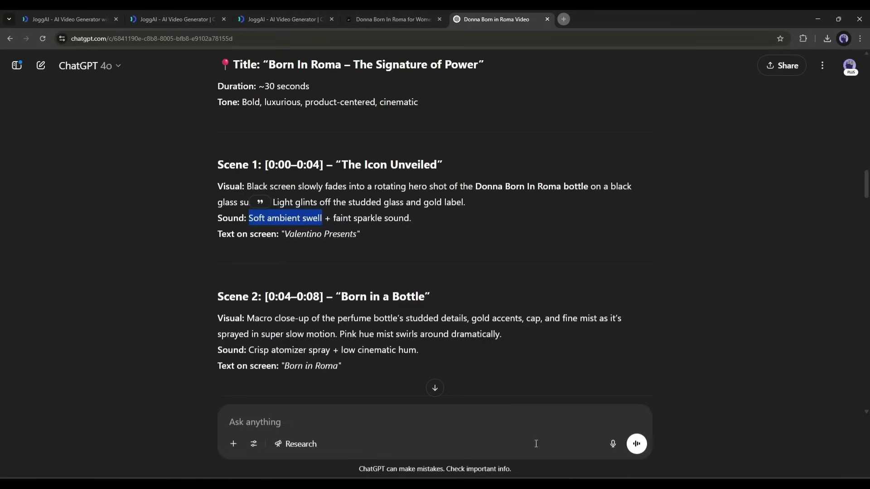
{"action": "left_click", "coordinate": [31, 87]}
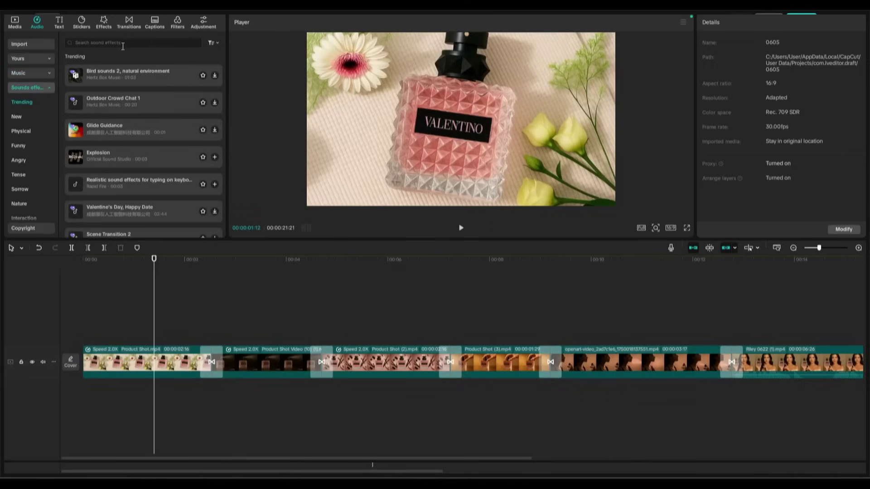
{"action": "left_click", "coordinate": [123, 44]}
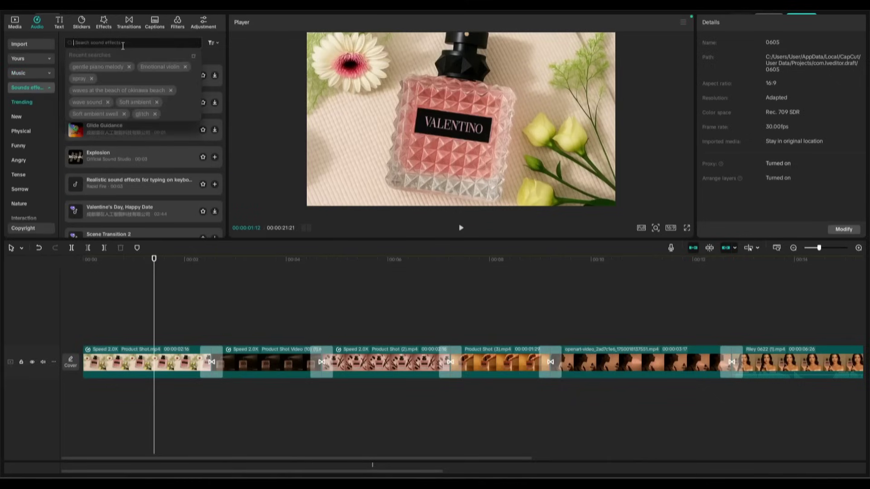
{"action": "type", "text": "ambient background"}
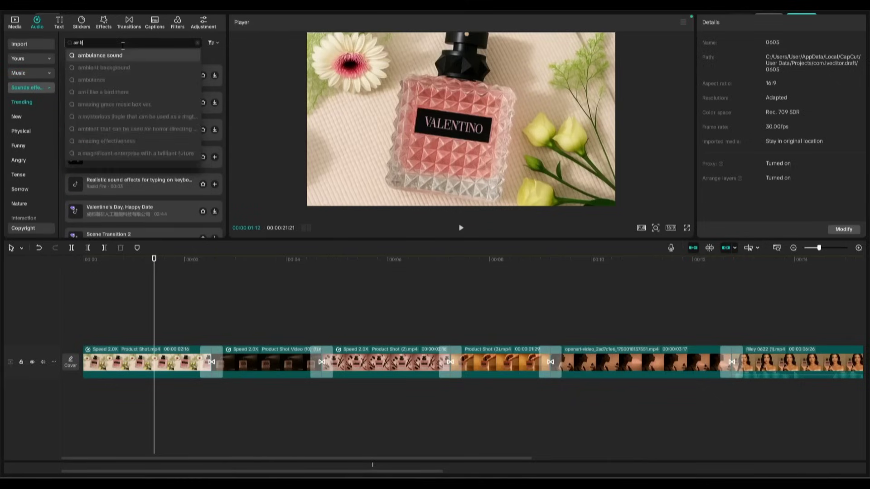
{"action": "left_click", "coordinate": [118, 63]}
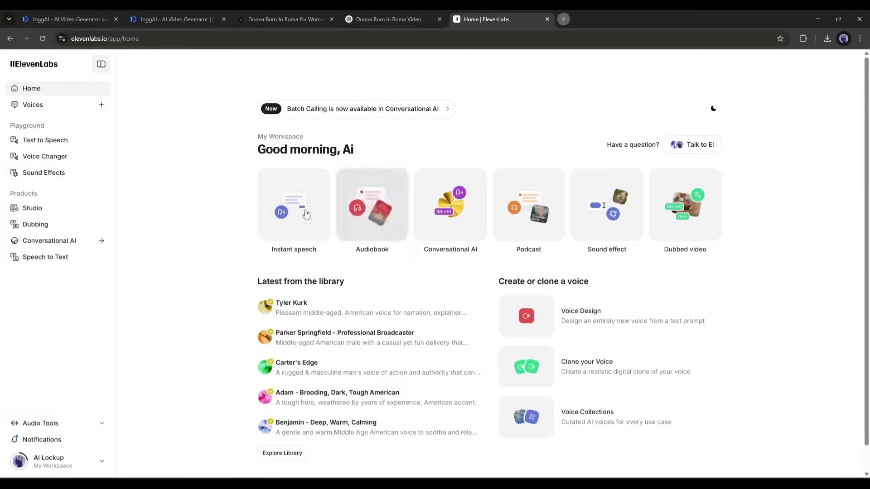
{"action": "left_click", "coordinate": [43, 172]}
{"action": "left_click", "coordinate": [641, 452]}
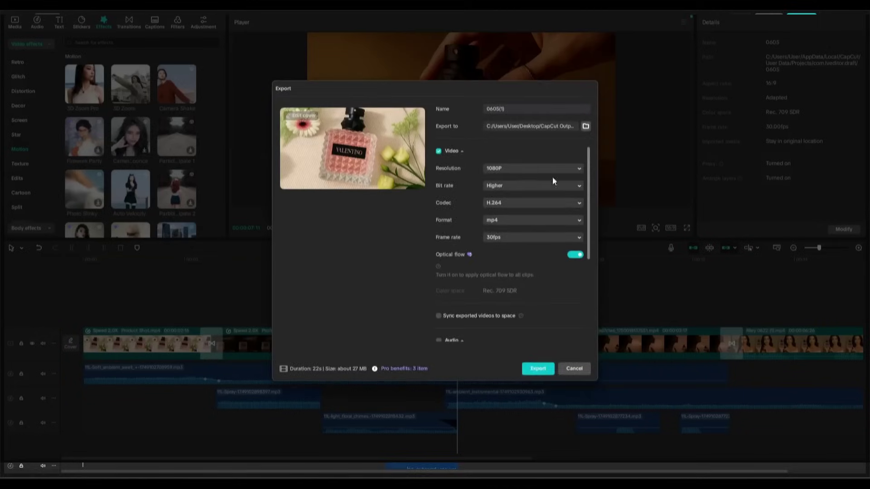
Step: Export the 22-second ad at 1080P as 0605(1)
{"action": "left_click", "coordinate": [539, 367]}
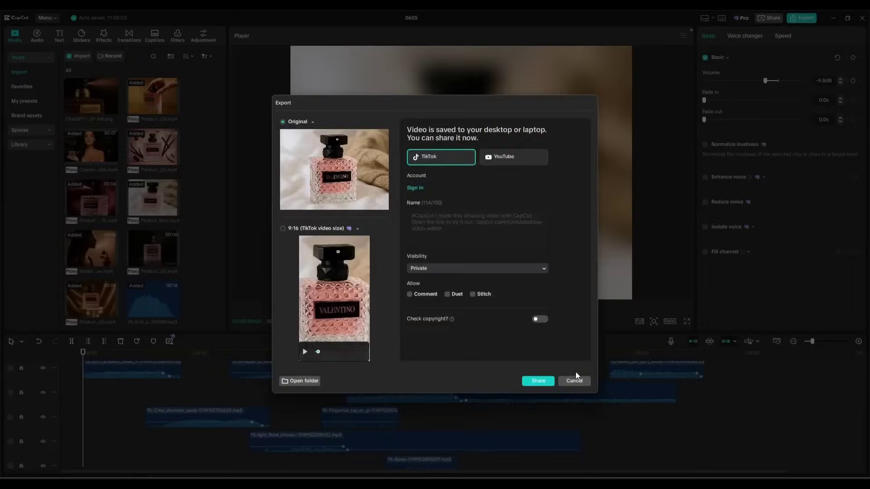
Step: Dismiss the export notice and leave Product QuickAds without saving
{"action": "left_click", "coordinate": [575, 381]}
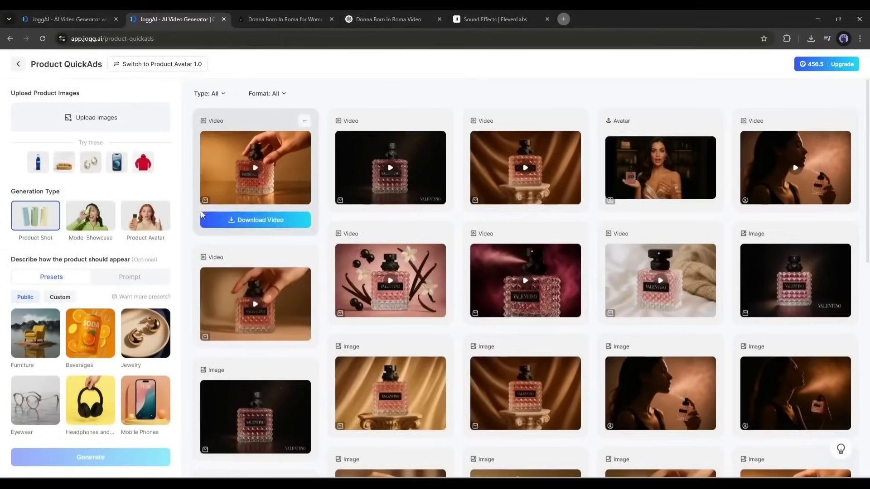
{"action": "scroll", "coordinate": [233, 274], "scroll_direction": "down", "scroll_amount": 5}
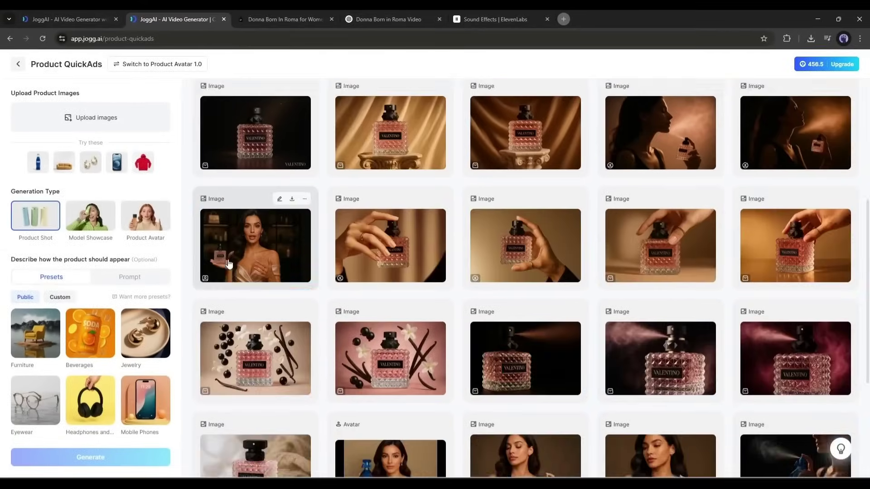
{"action": "scroll", "coordinate": [233, 274], "scroll_direction": "up", "scroll_amount": 10}
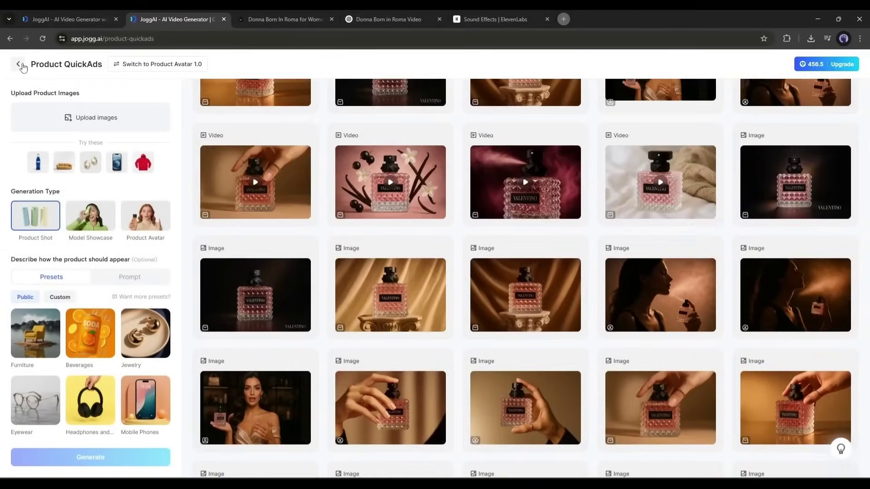
{"action": "left_click", "coordinate": [19, 65]}
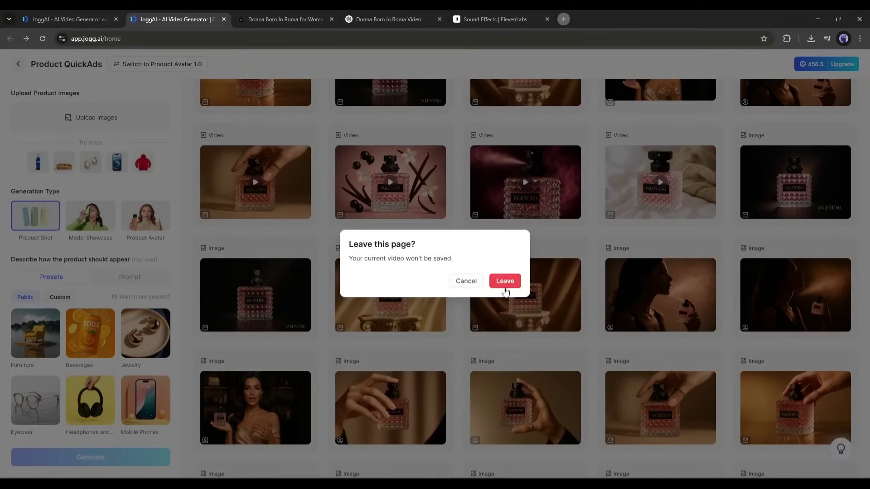
{"action": "left_click", "coordinate": [504, 282]}
Step: Go back to the Jogg AI home page showing Recent Creations
{"action": "scroll", "coordinate": [158, 272], "scroll_direction": "down", "scroll_amount": 5}
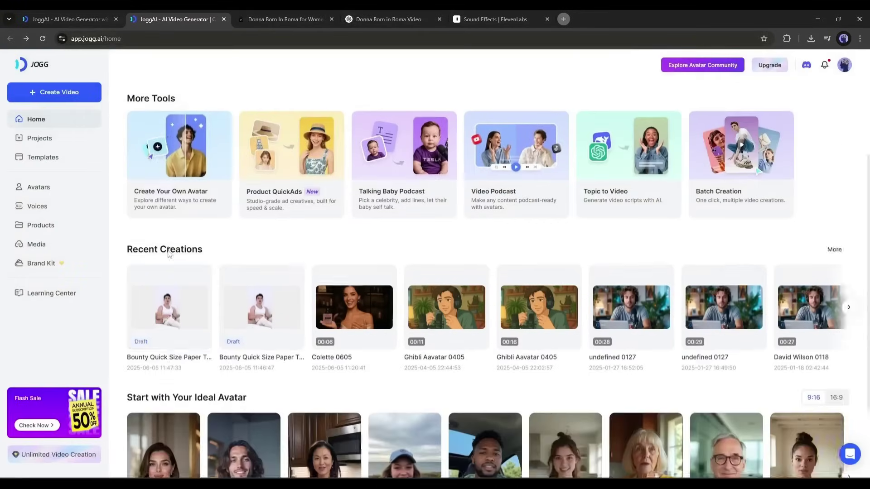
{"action": "scroll", "coordinate": [124, 266], "scroll_direction": "up", "scroll_amount": 5}
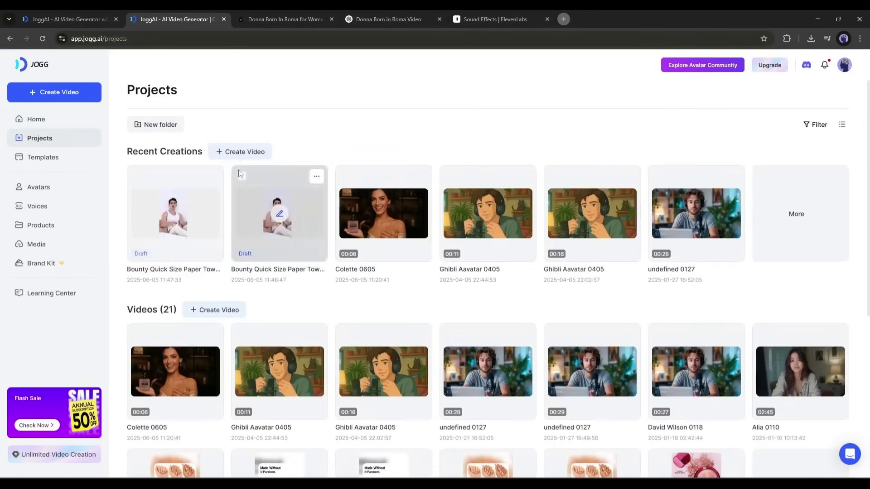
{"action": "scroll", "coordinate": [290, 217], "scroll_direction": "down", "scroll_amount": 5}
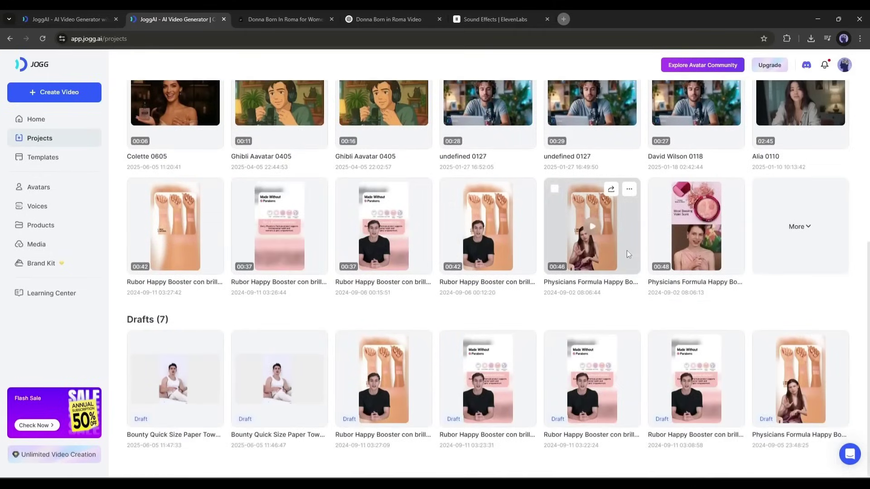
{"action": "scroll", "coordinate": [511, 274], "scroll_direction": "up", "scroll_amount": 4}
{"action": "scroll", "coordinate": [511, 274], "scroll_direction": "up", "scroll_amount": 3}
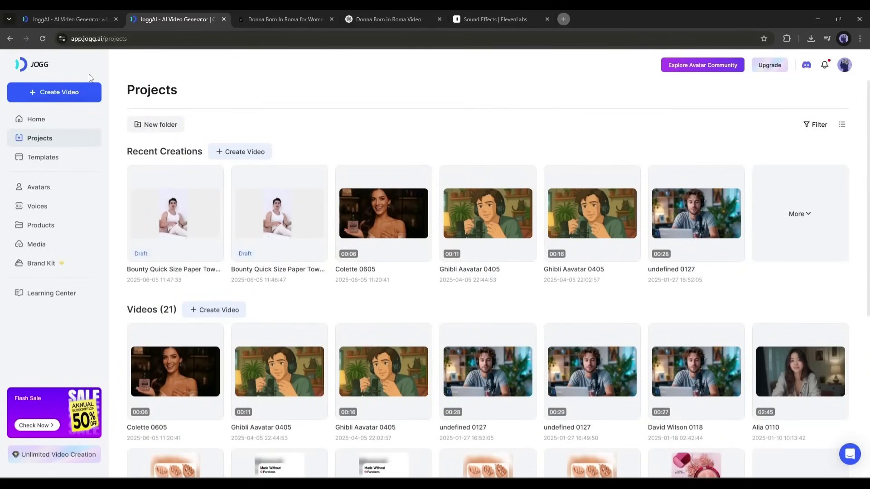
{"action": "left_click", "coordinate": [44, 66]}
{"action": "scroll", "coordinate": [221, 152], "scroll_direction": "down", "scroll_amount": 5}
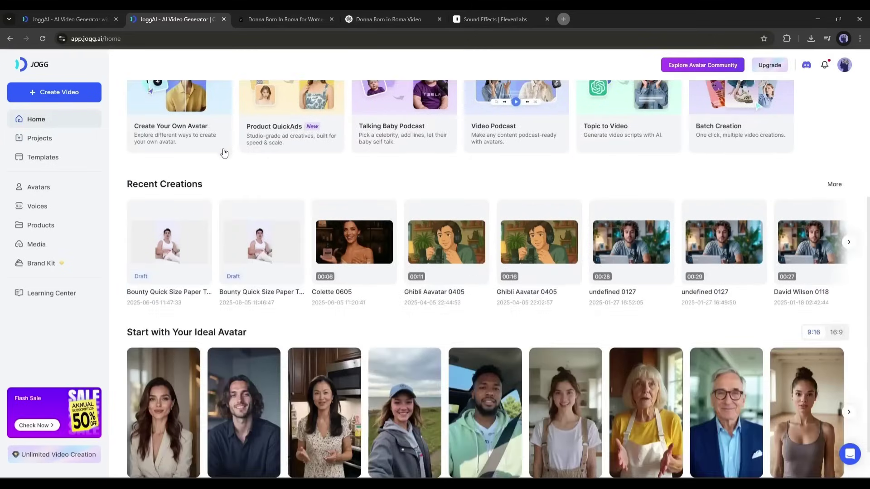